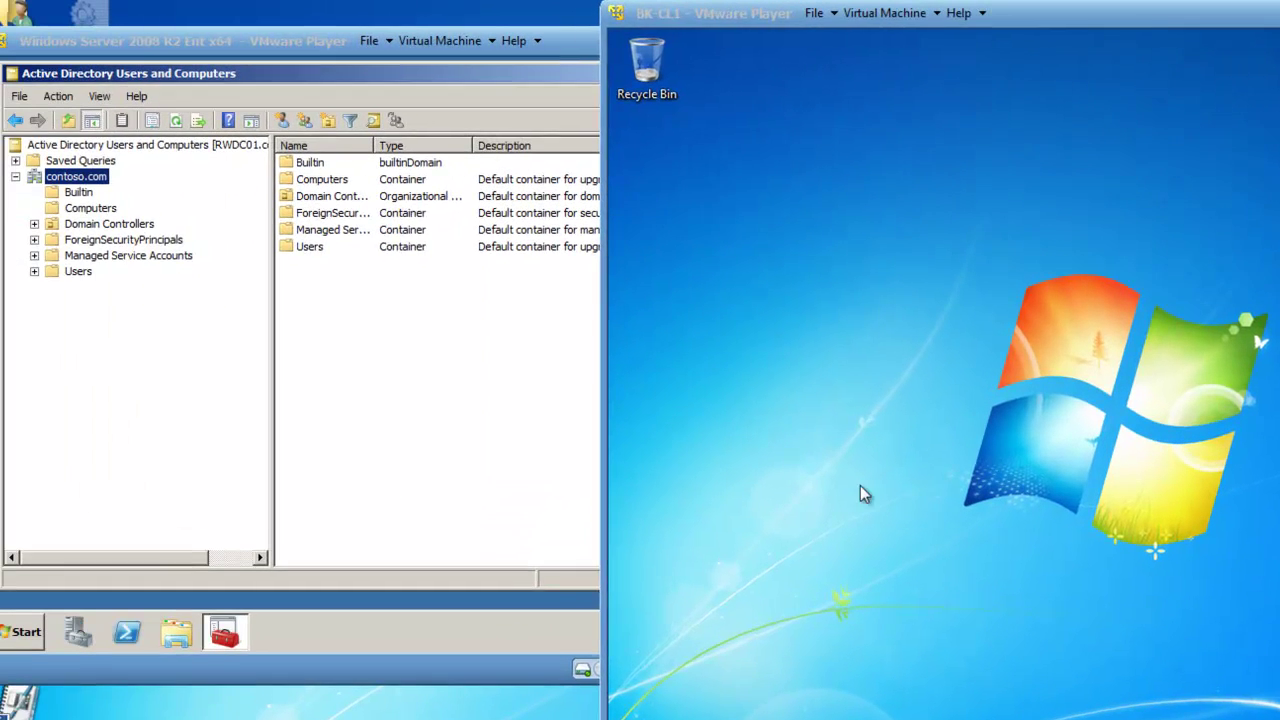
# Step: On the domain controller, list the Computers container, which shows only BK-CL2
pyautogui.click(336, 374)
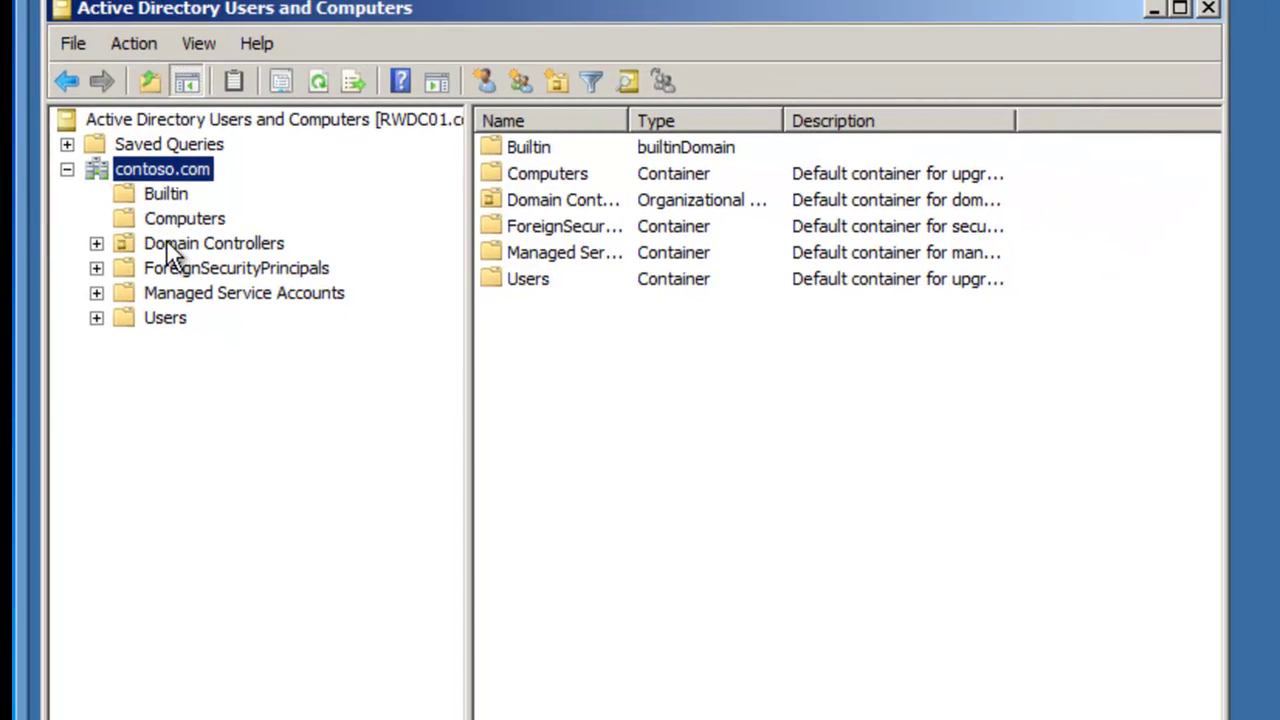
pyautogui.click(168, 222)
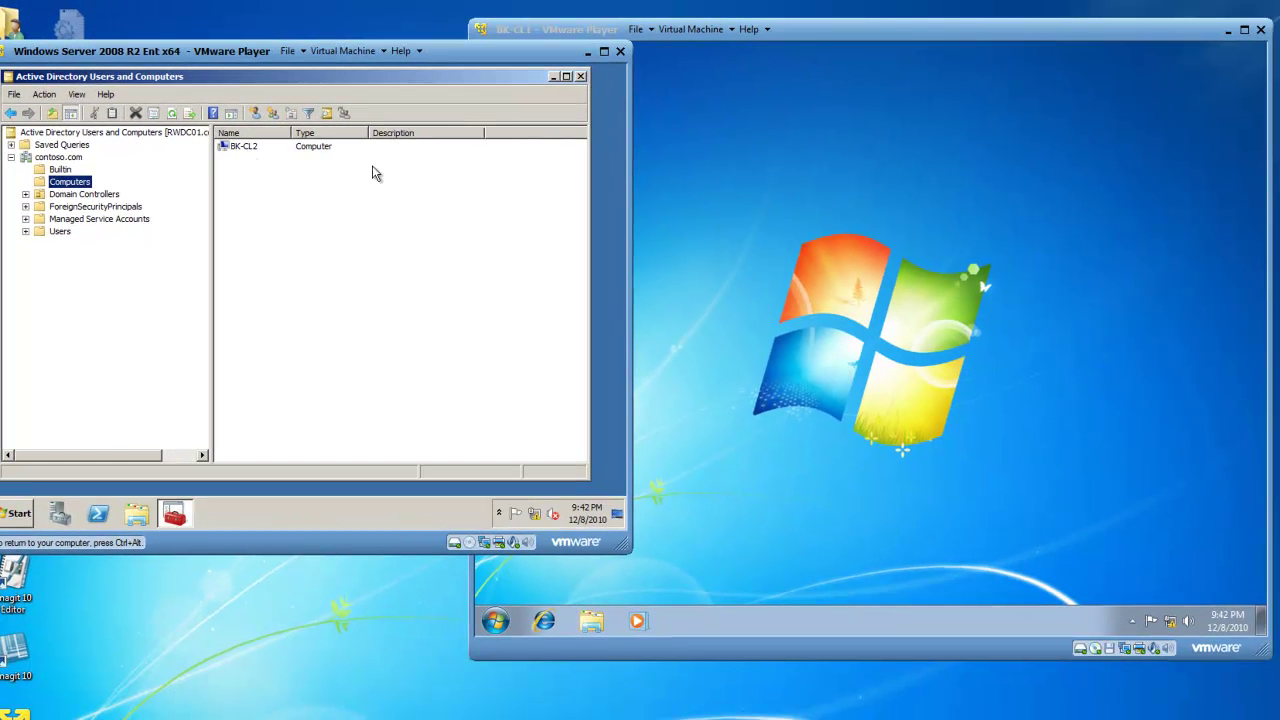
pyautogui.click(686, 137)
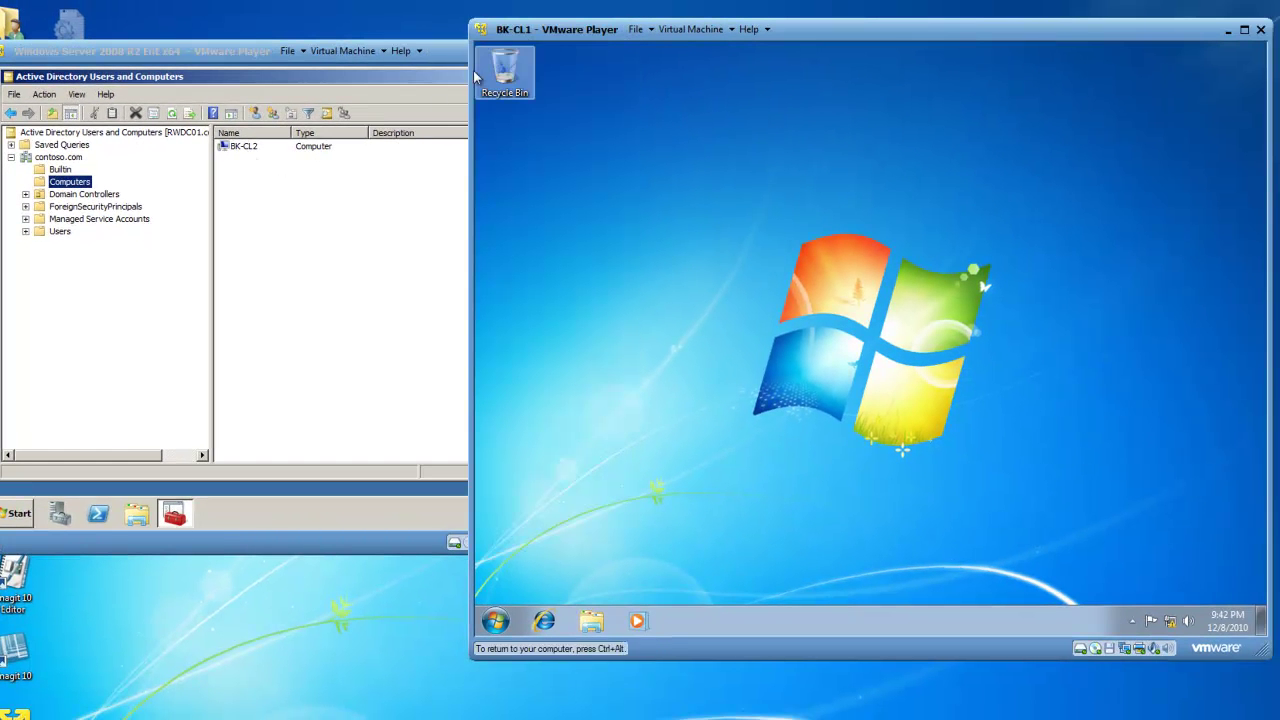
pyautogui.click(247, 192)
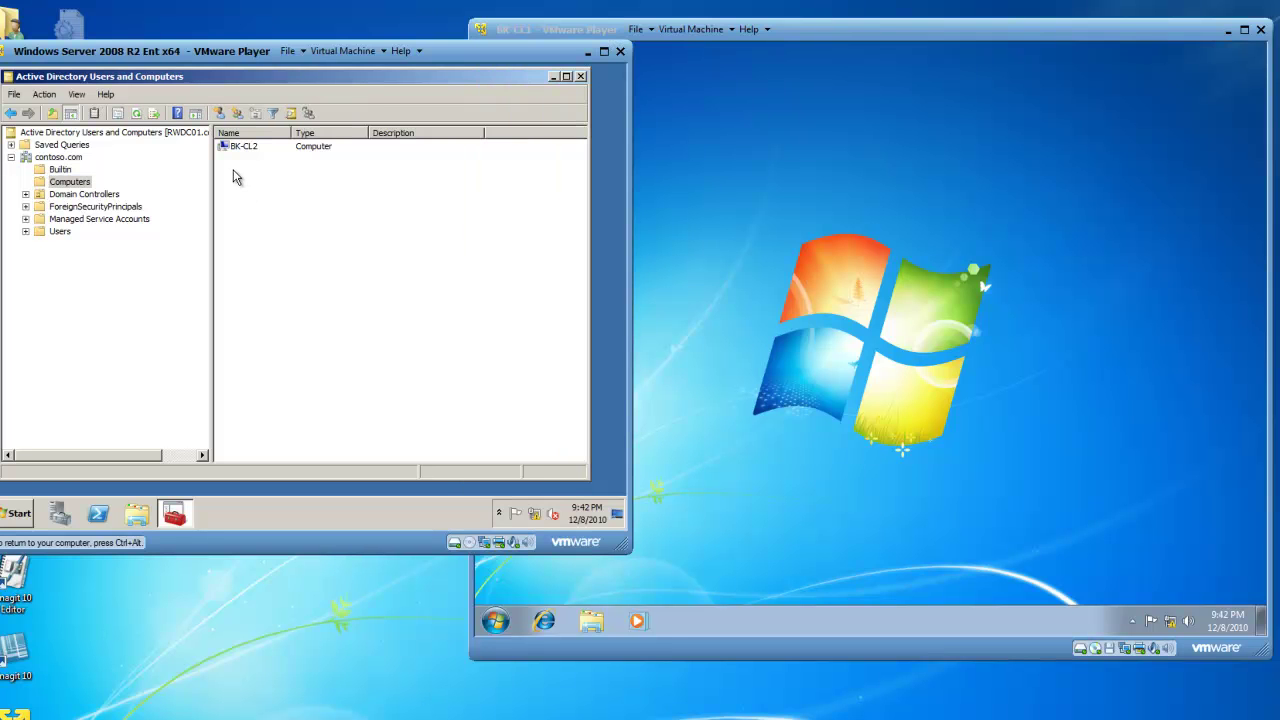
# Step: Start a New Computer account in Computers, cancel it, and switch to the BK-CL1 machine
pyautogui.rightClick(233, 172)
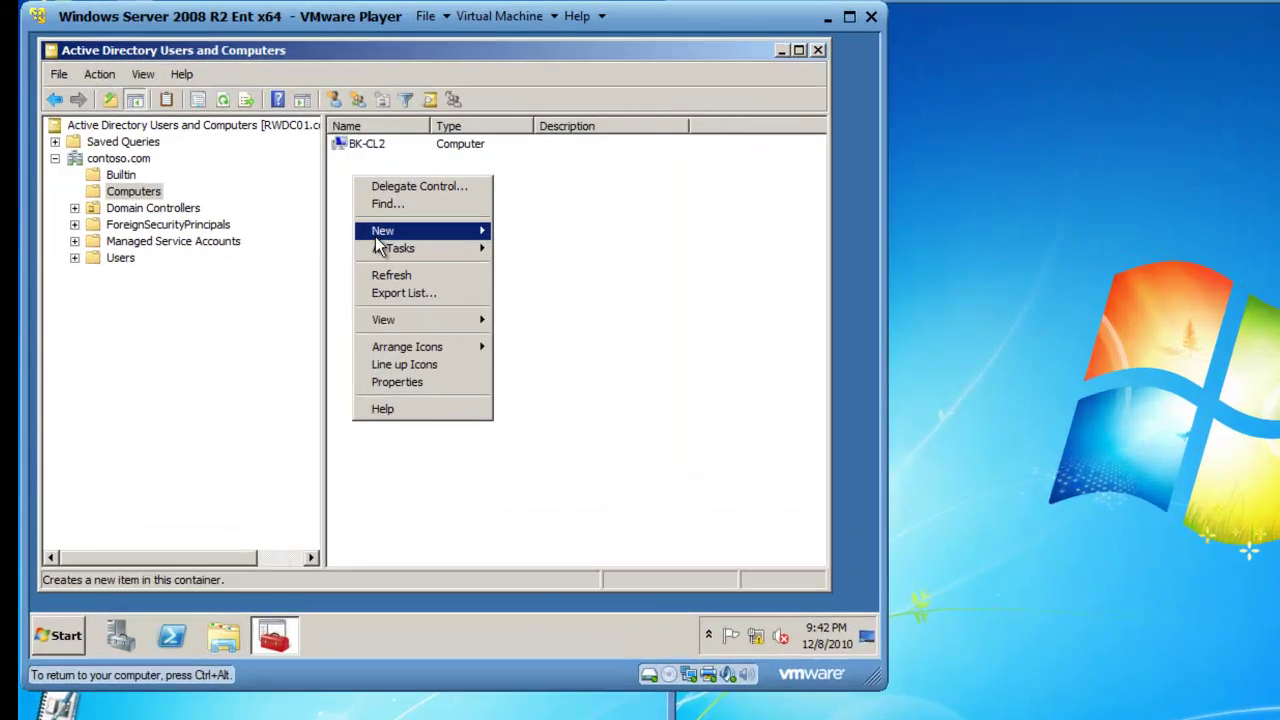
pyautogui.moveTo(250, 213)
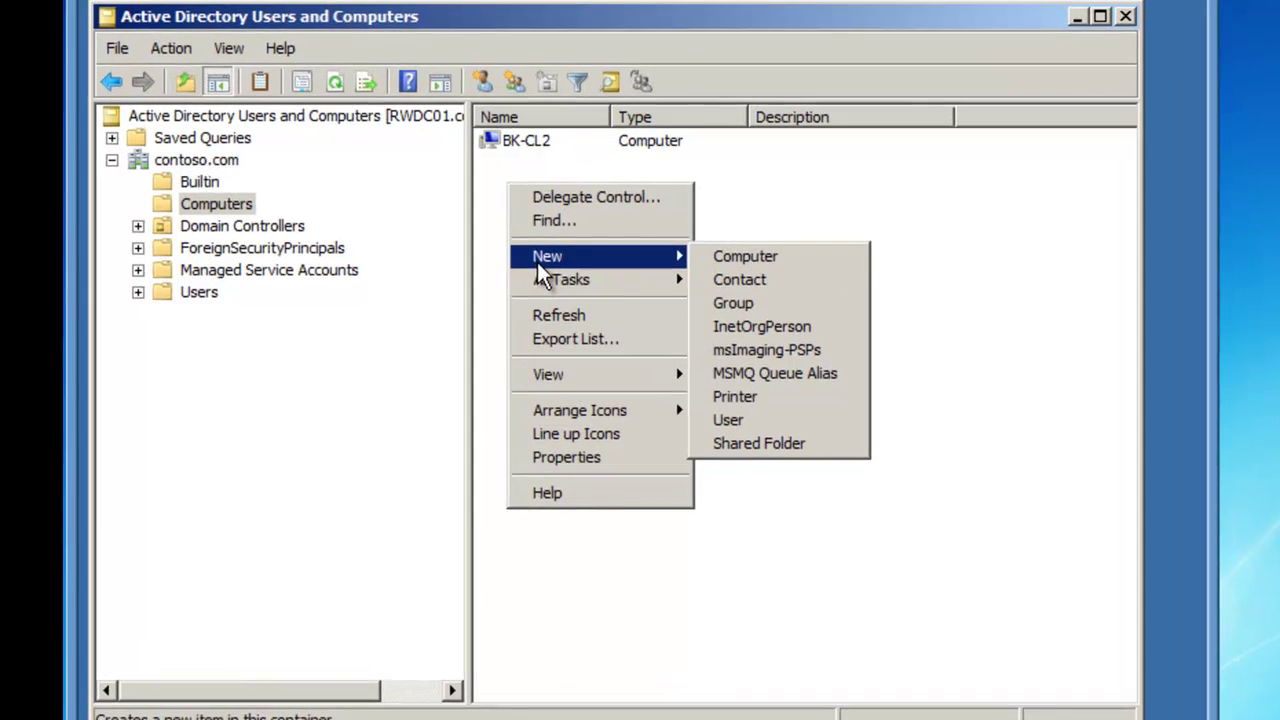
pyautogui.click(368, 210)
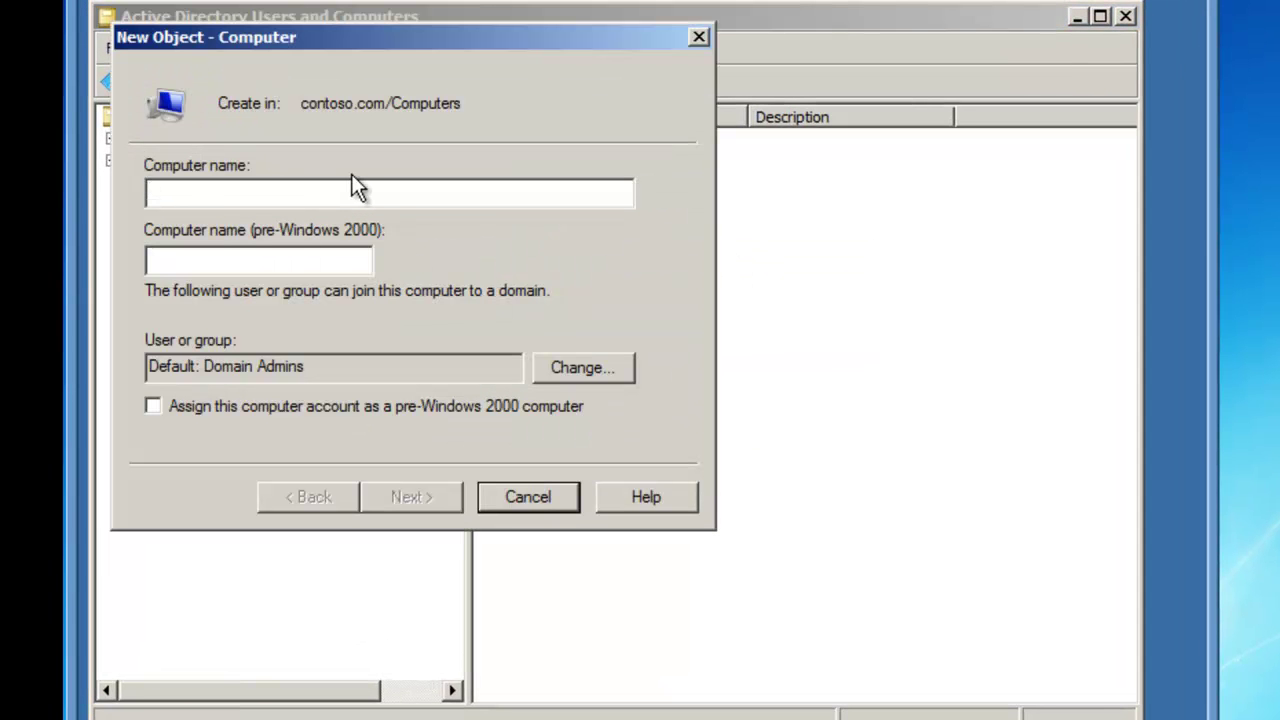
pyautogui.click(521, 495)
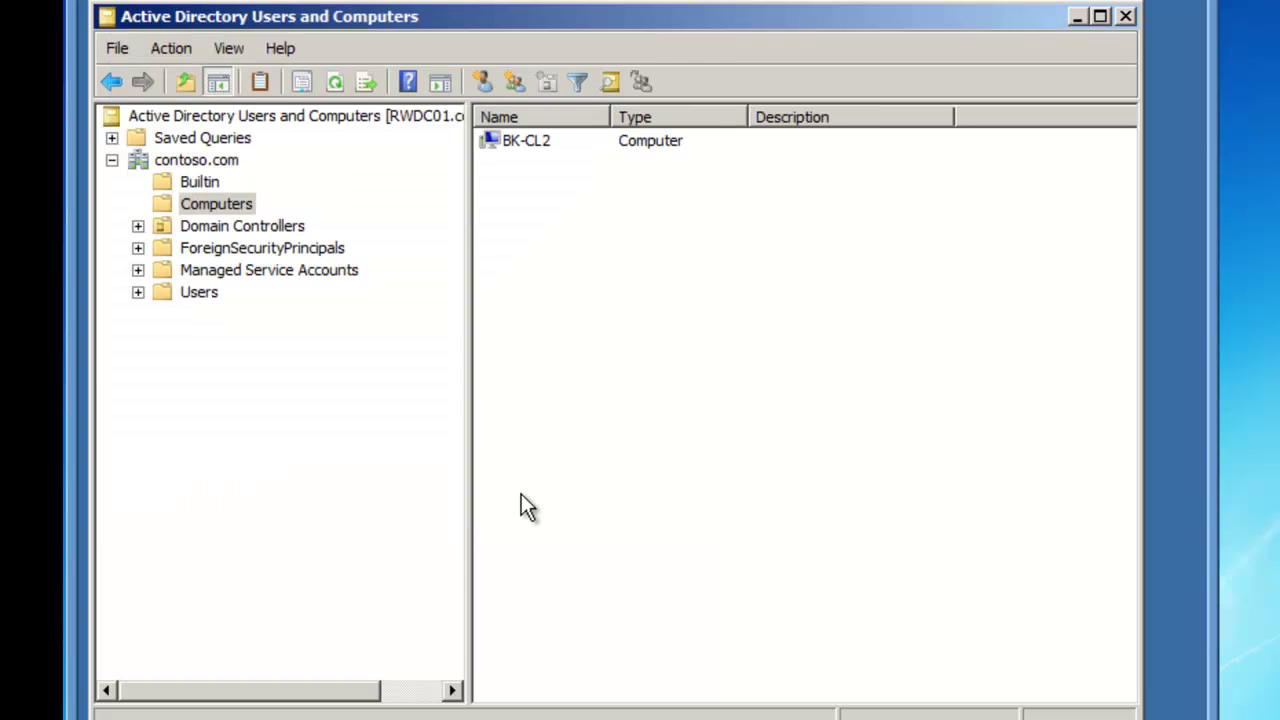
pyautogui.click(651, 180)
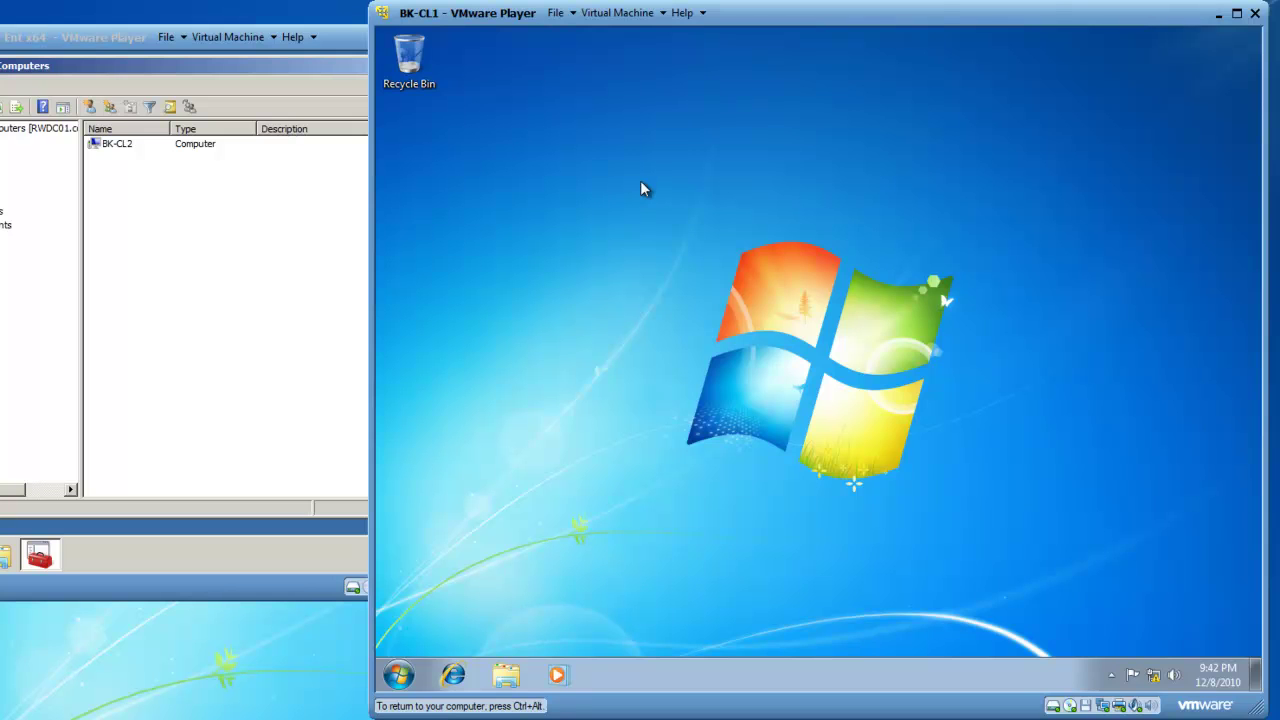
# Step: Go to Control Panel > System and Security > System to view BK-CL1's WORKGROUP membership
pyautogui.click(400, 677)
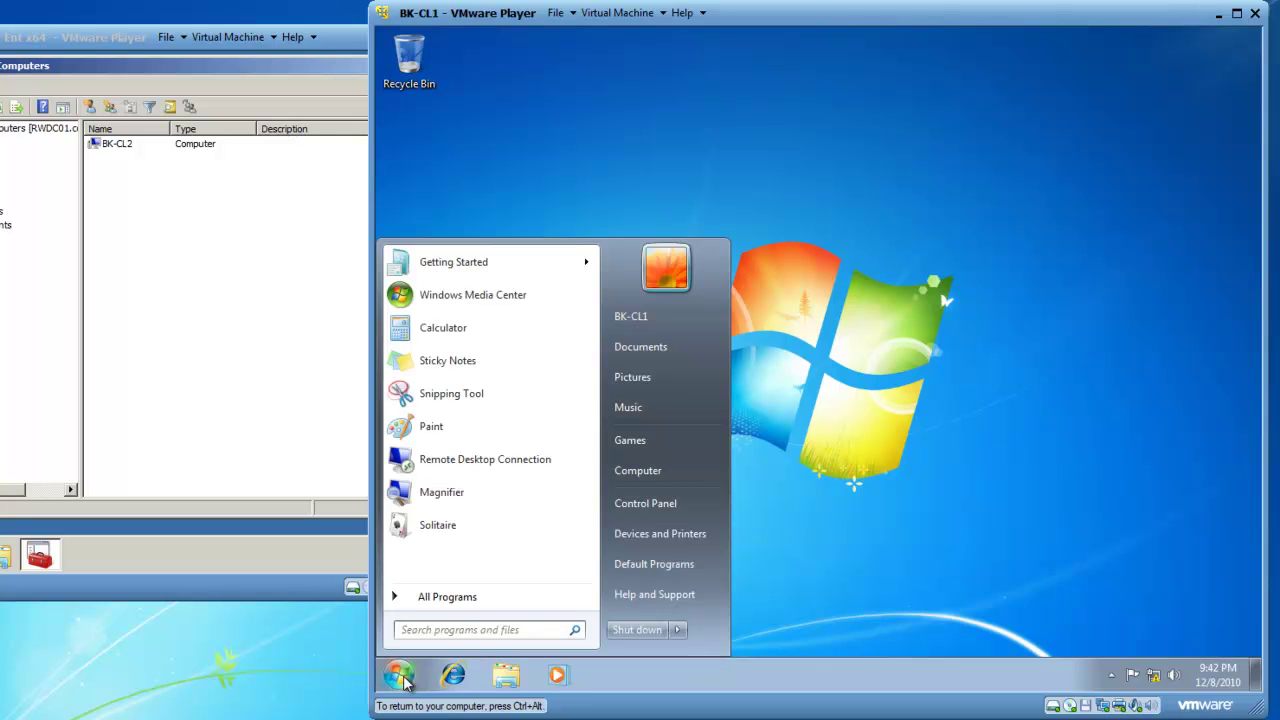
pyautogui.click(636, 502)
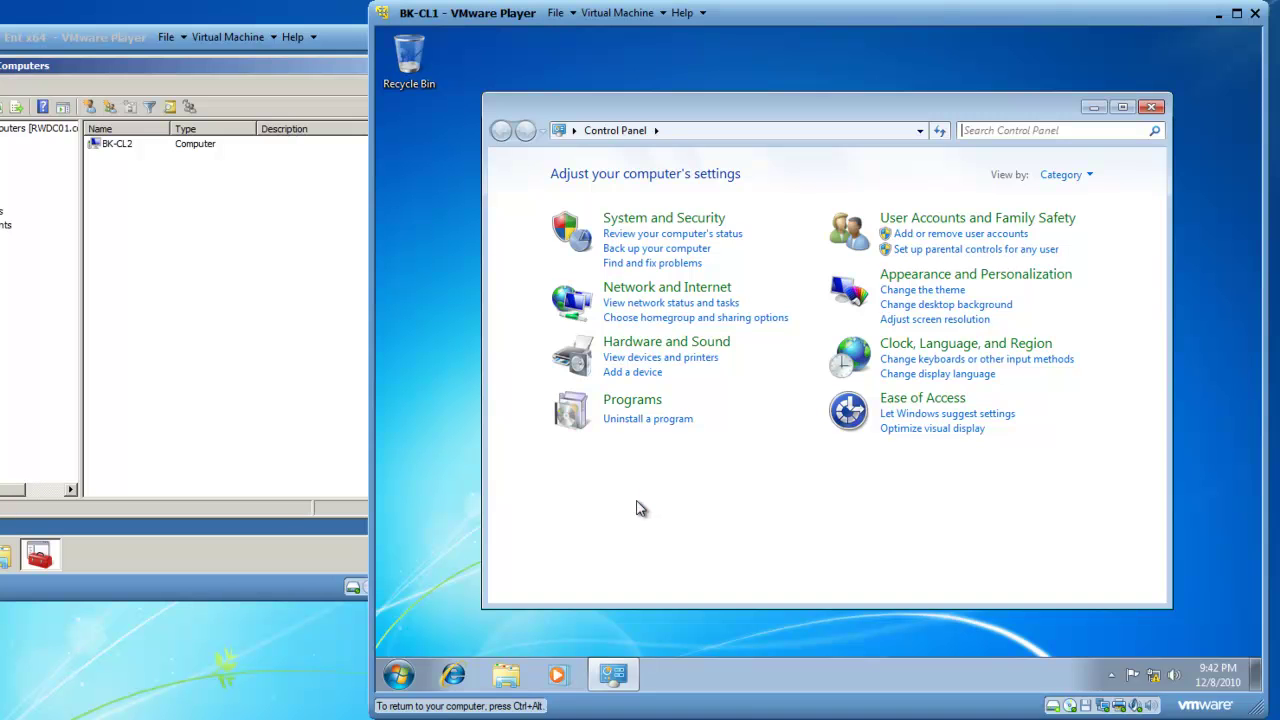
pyautogui.click(636, 220)
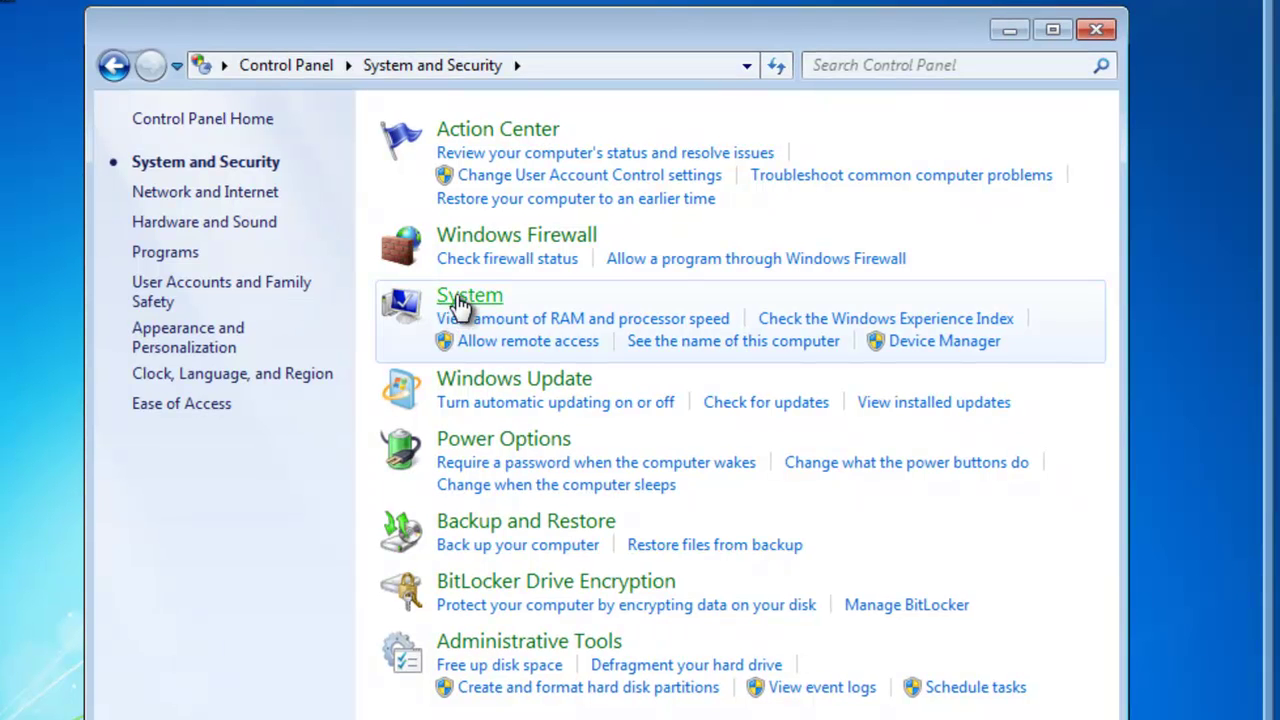
pyautogui.click(462, 300)
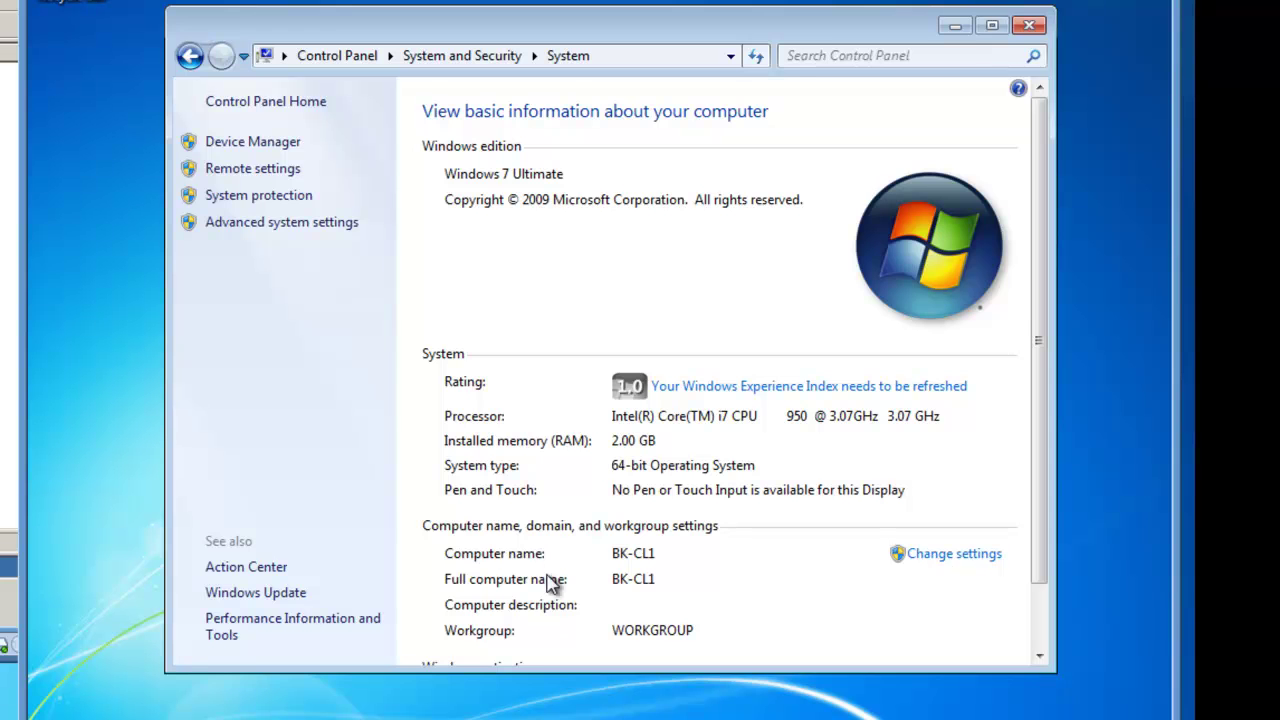
# Step: Change BK-CL1's membership from WORKGROUP to the domain 'contoso' and submit
pyautogui.click(935, 556)
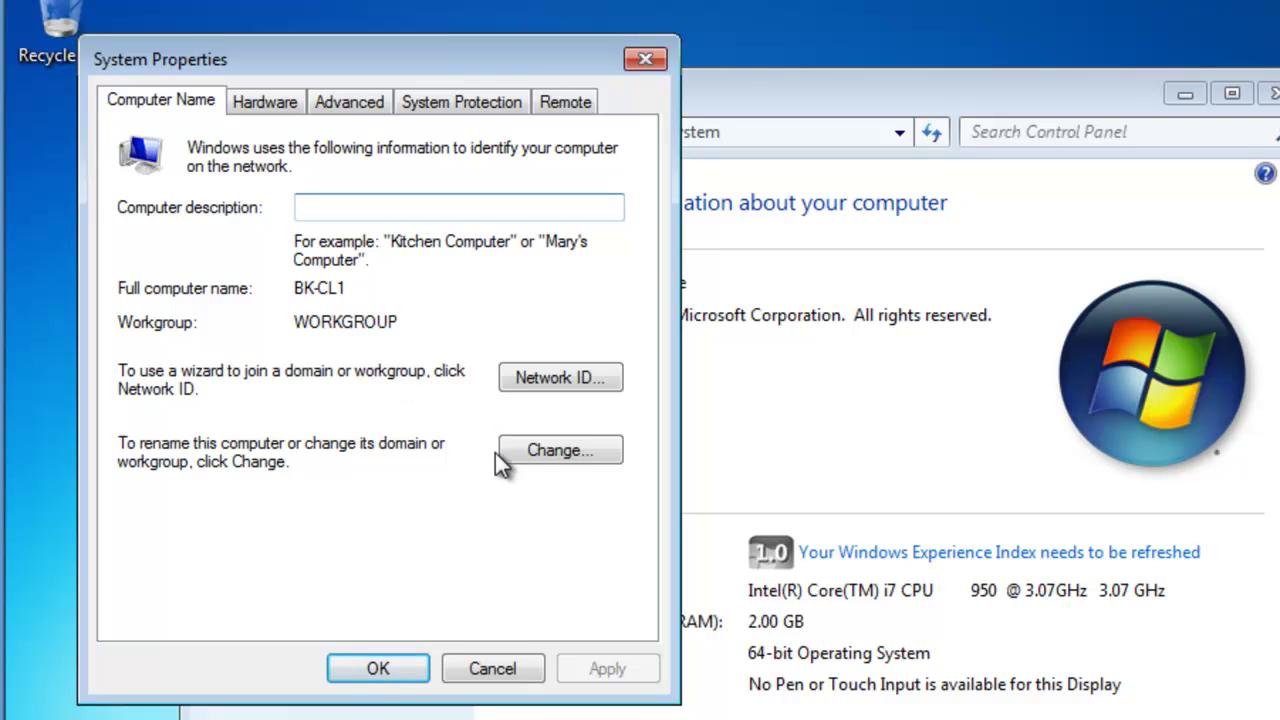
pyautogui.click(550, 455)
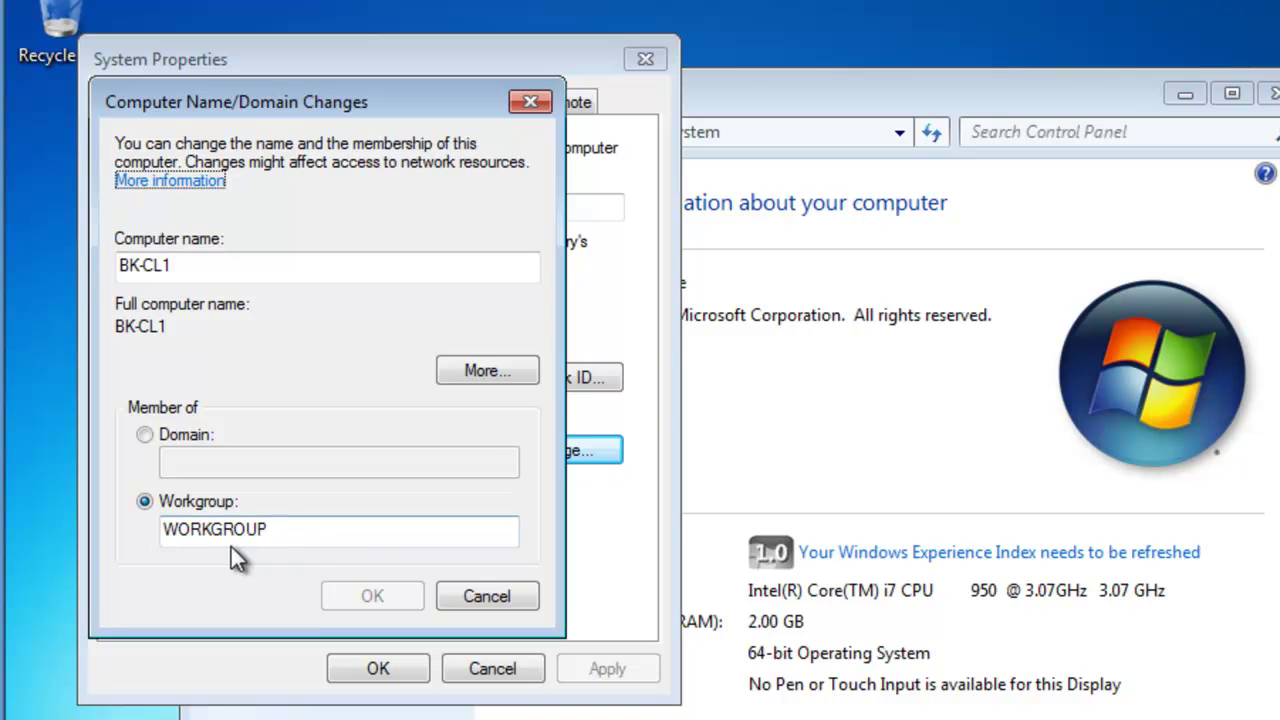
pyautogui.click(146, 437)
pyautogui.click(222, 466)
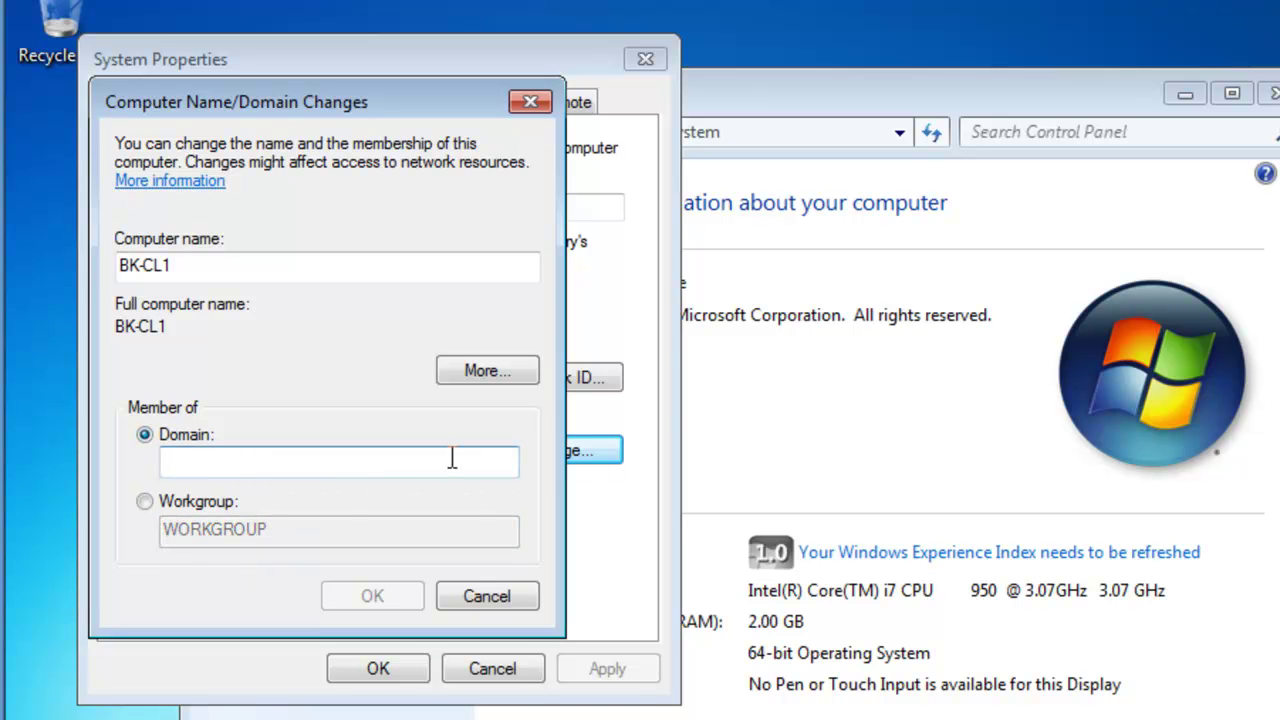
pyautogui.write('contoso')
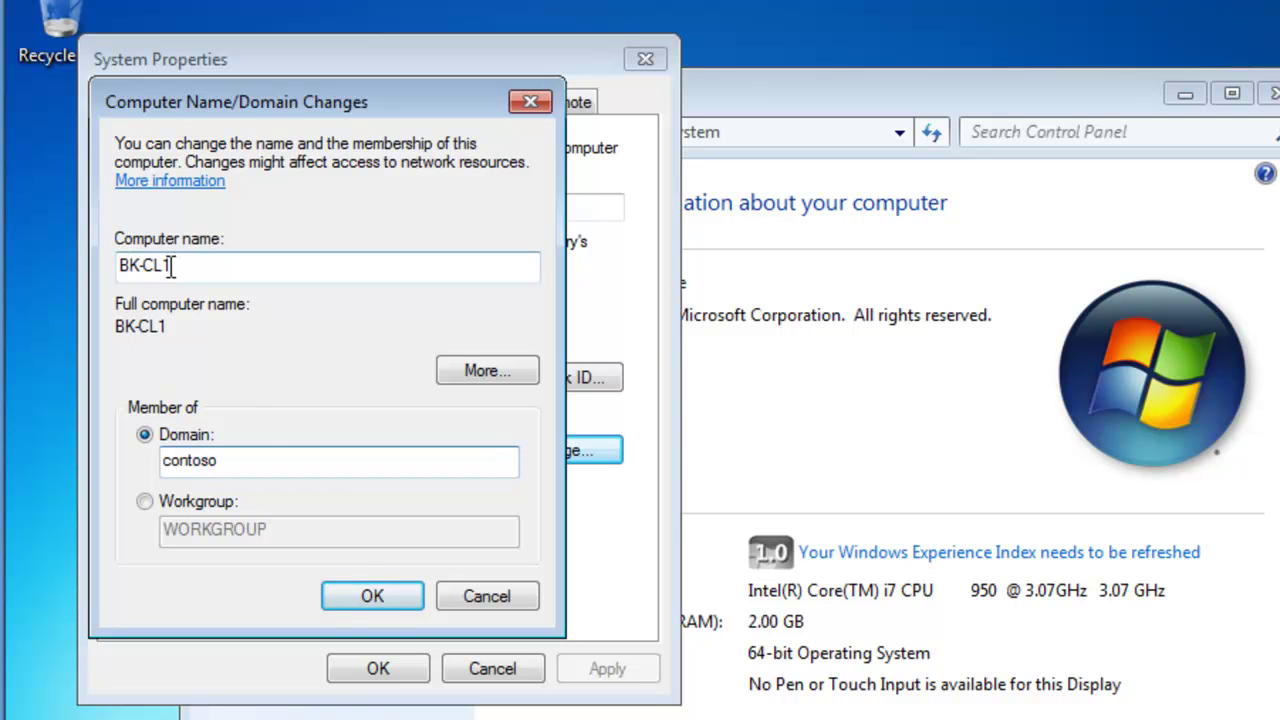
pyautogui.click(375, 597)
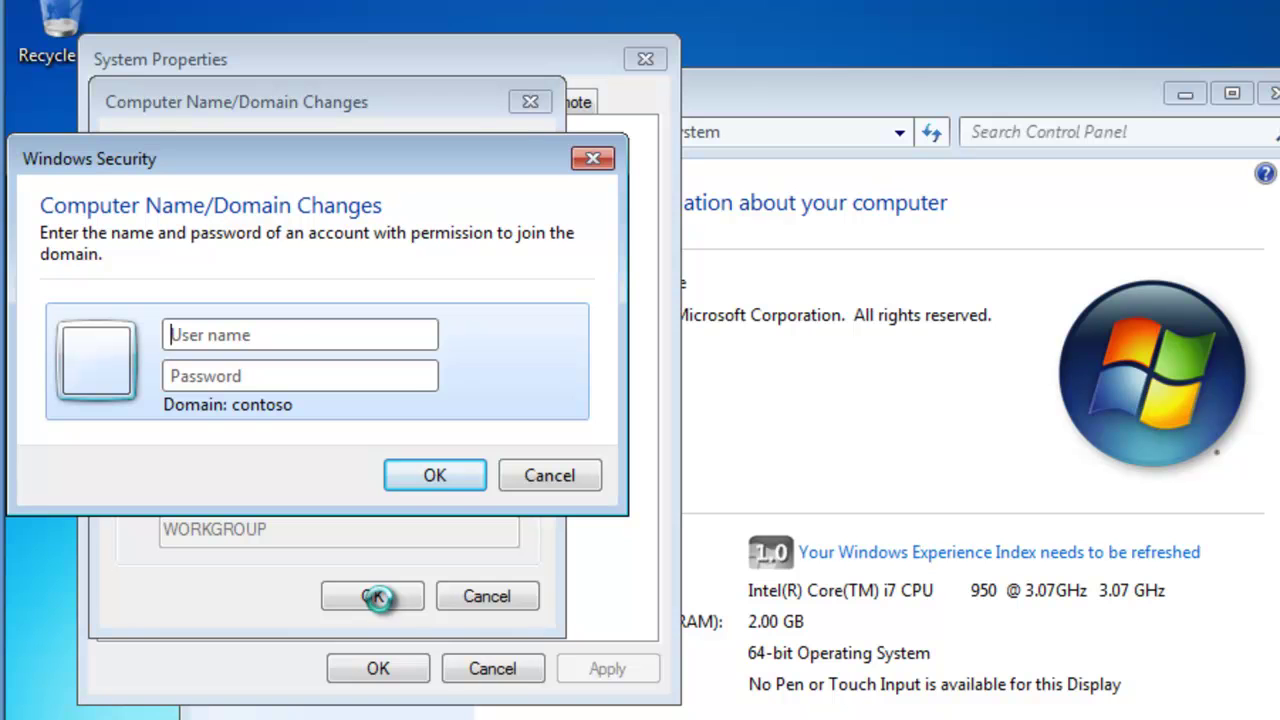
# Step: Authenticate the domain join with the administrator user name and its password
pyautogui.write('a')
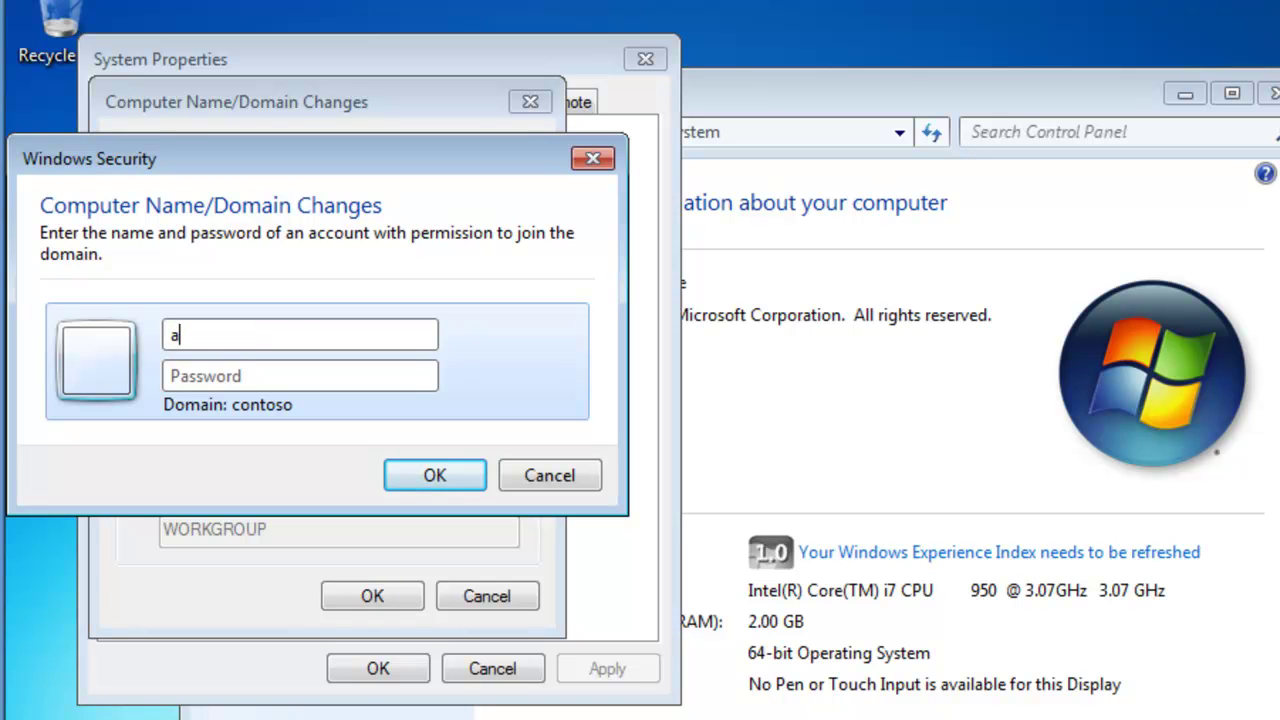
pyautogui.write('dministrator')
pyautogui.press('Tab')
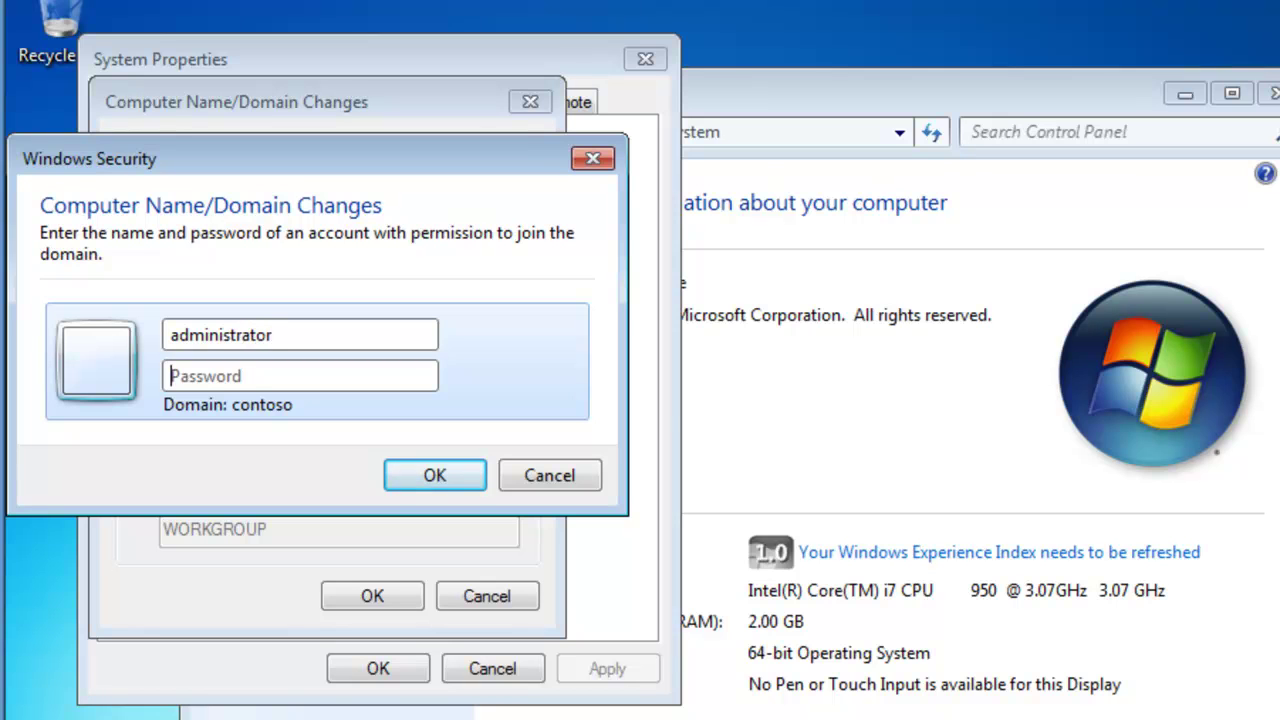
pyautogui.write('Pa$$w0rd')
pyautogui.click(435, 478)
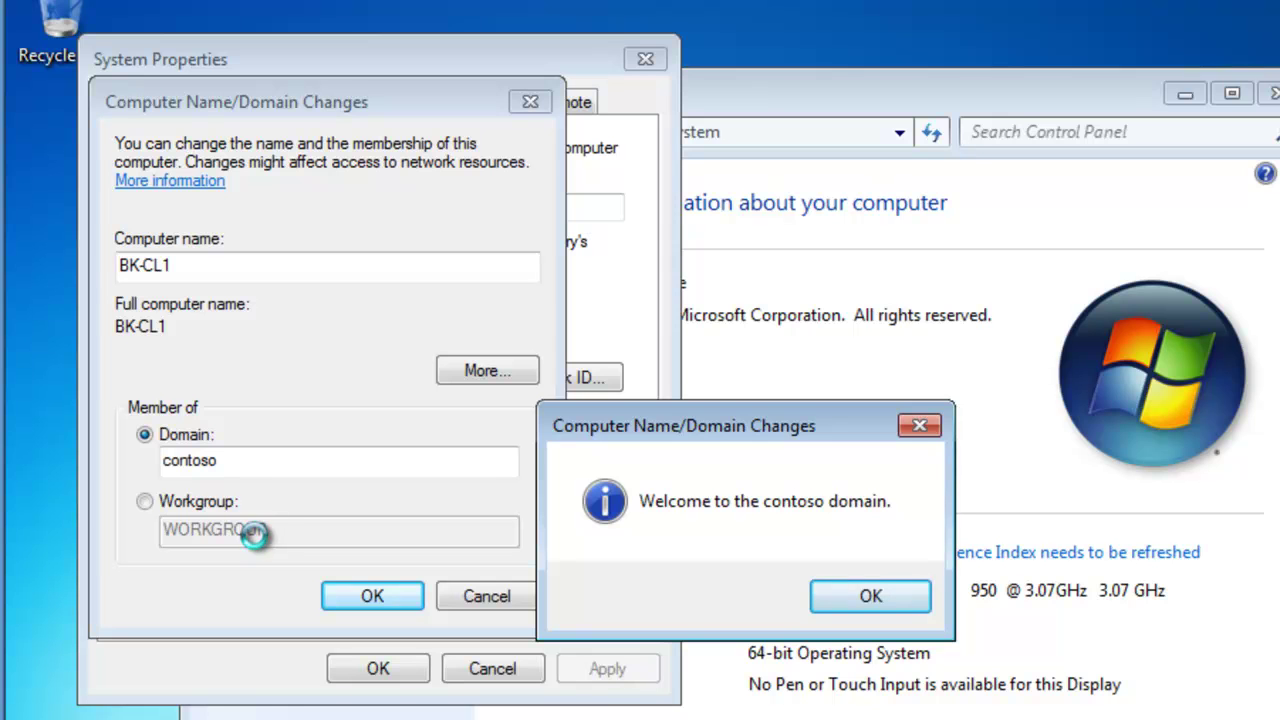
# Step: Dismiss the welcome and restart notices, close System Properties and System, and restart BK-CL1 now
pyautogui.click(871, 600)
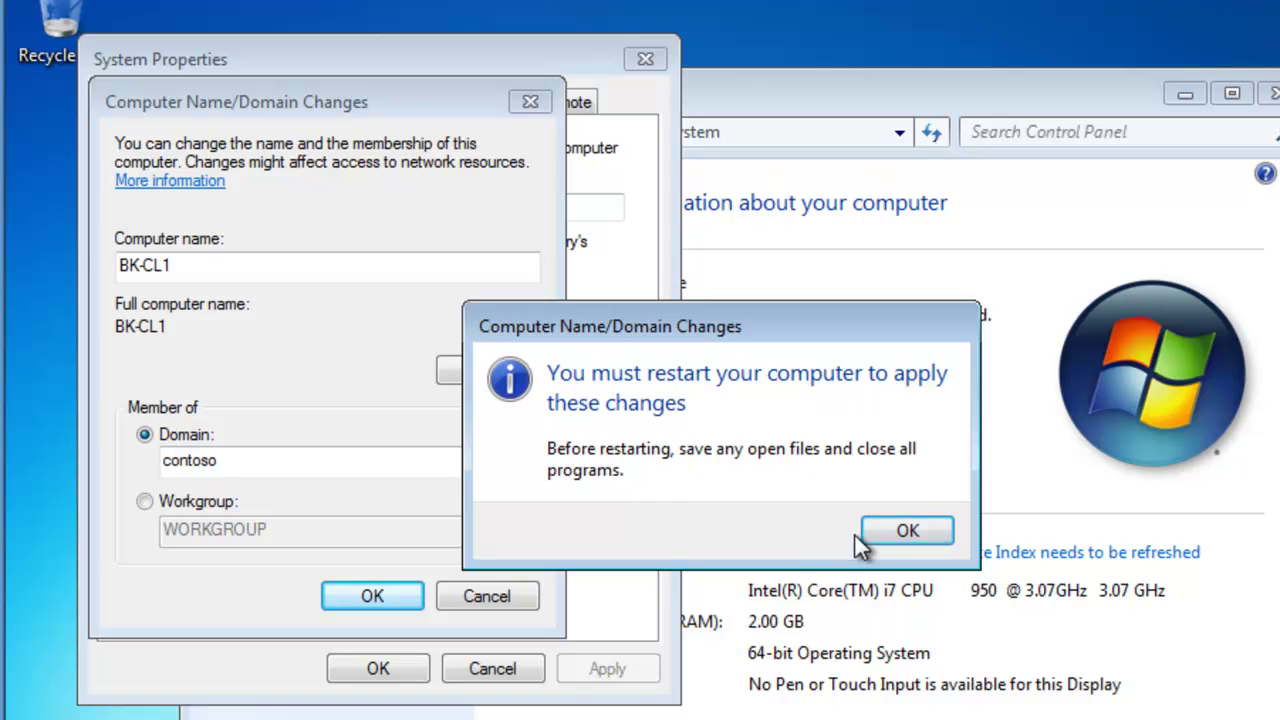
pyautogui.click(903, 530)
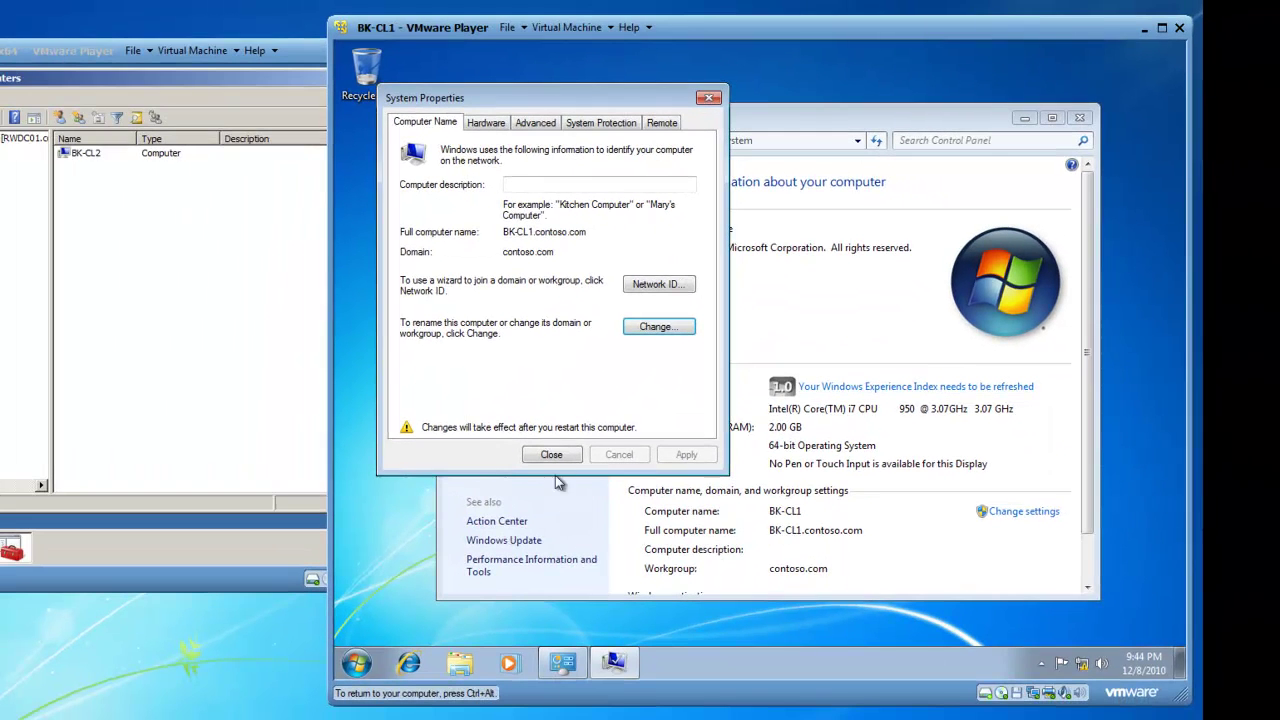
pyautogui.click(552, 454)
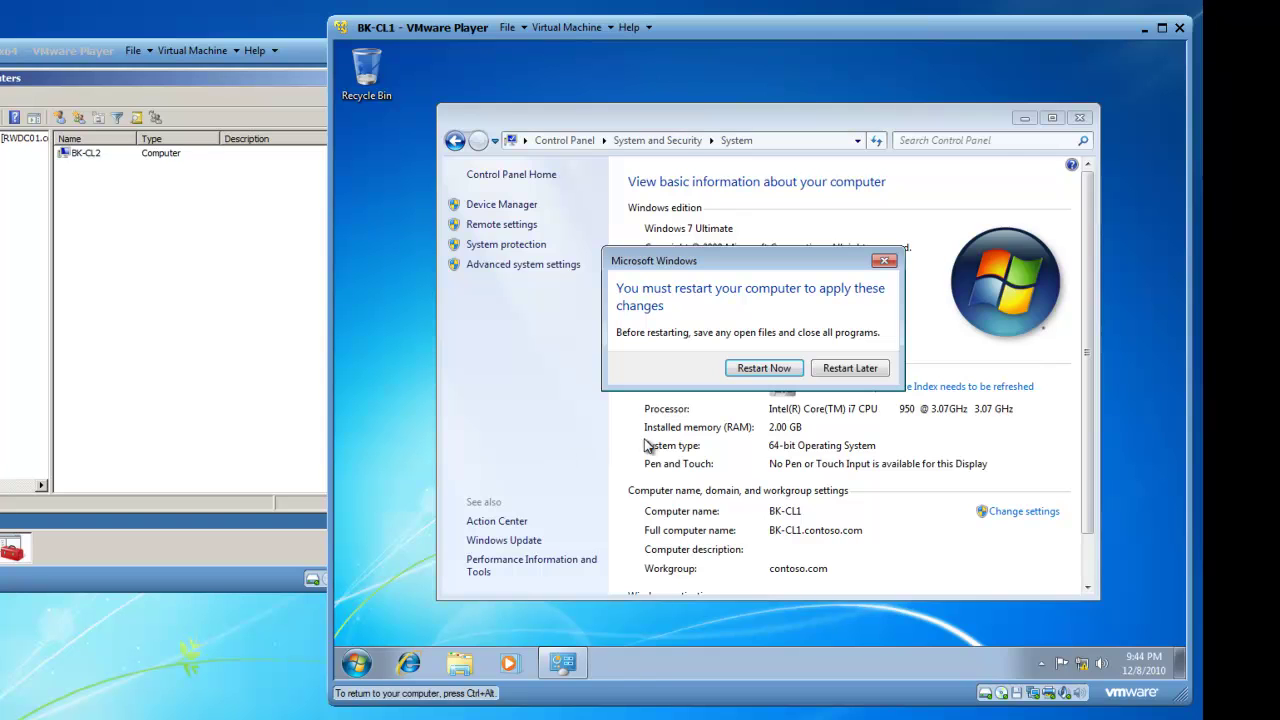
pyautogui.click(1085, 119)
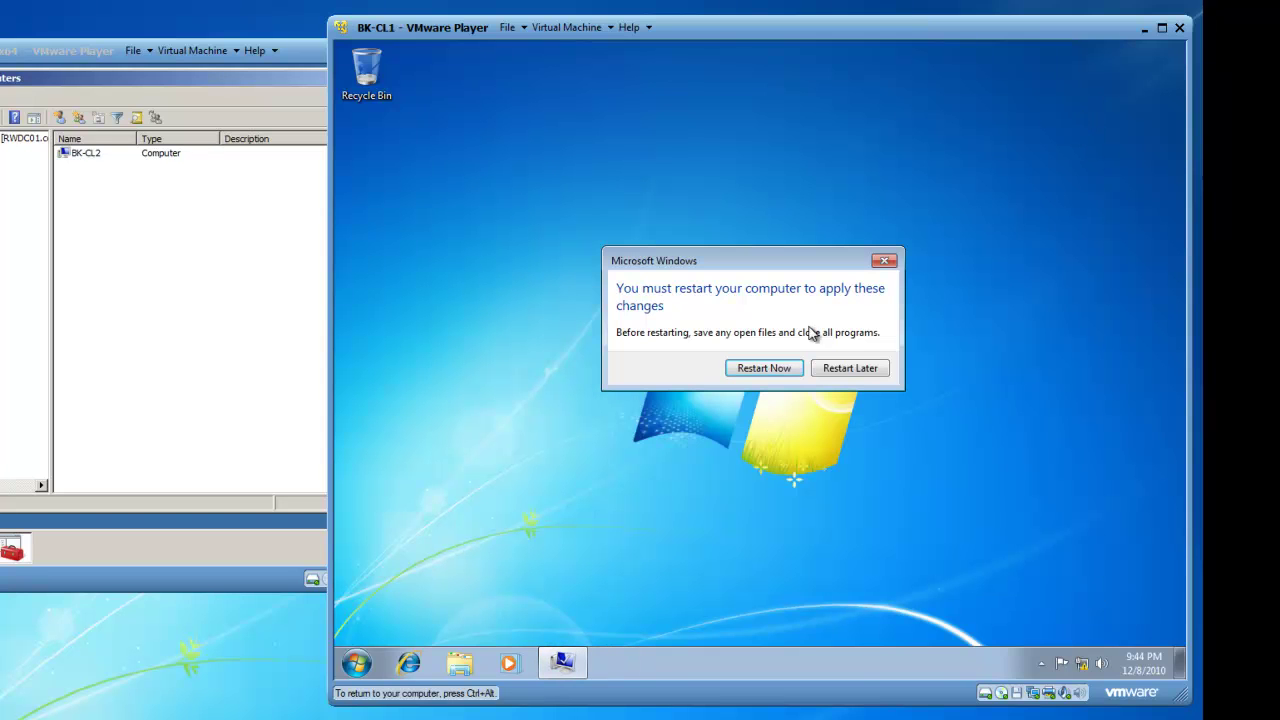
pyautogui.click(768, 372)
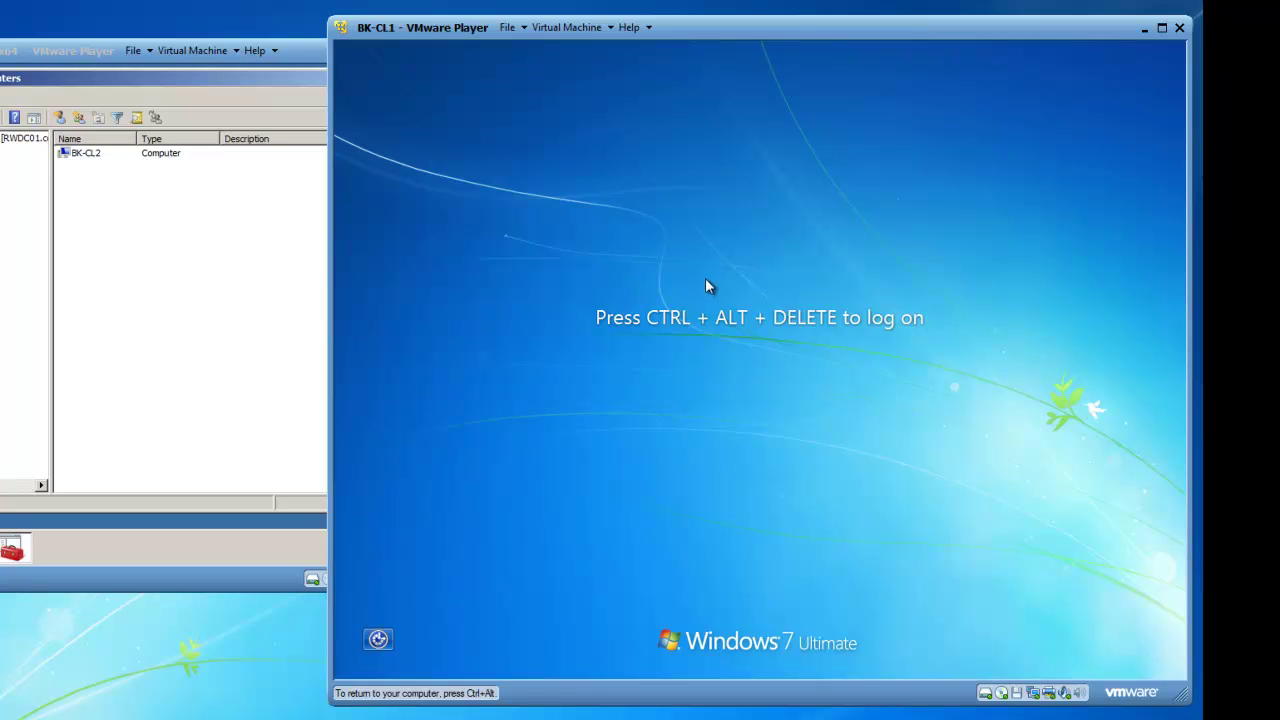
# Step: Send Ctrl+Alt+Del to BK-CL1 from VMware Player's Virtual Machine menu
pyautogui.click(596, 28)
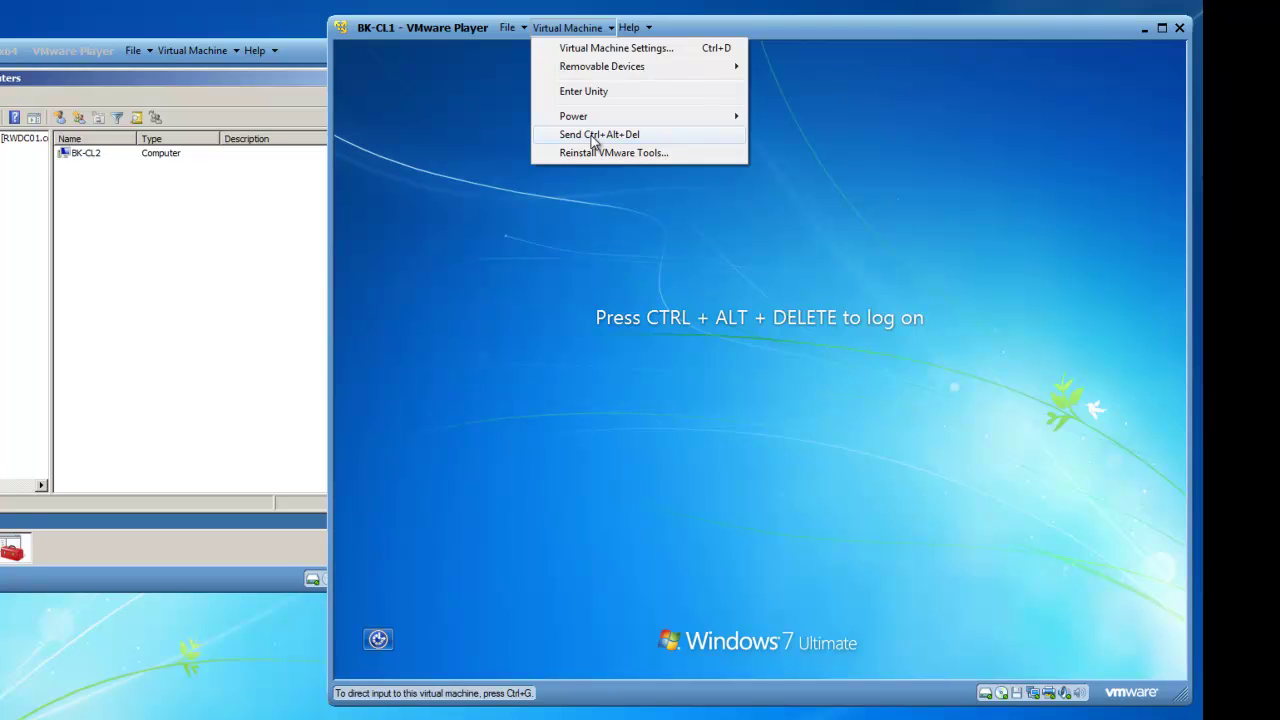
pyautogui.click(596, 136)
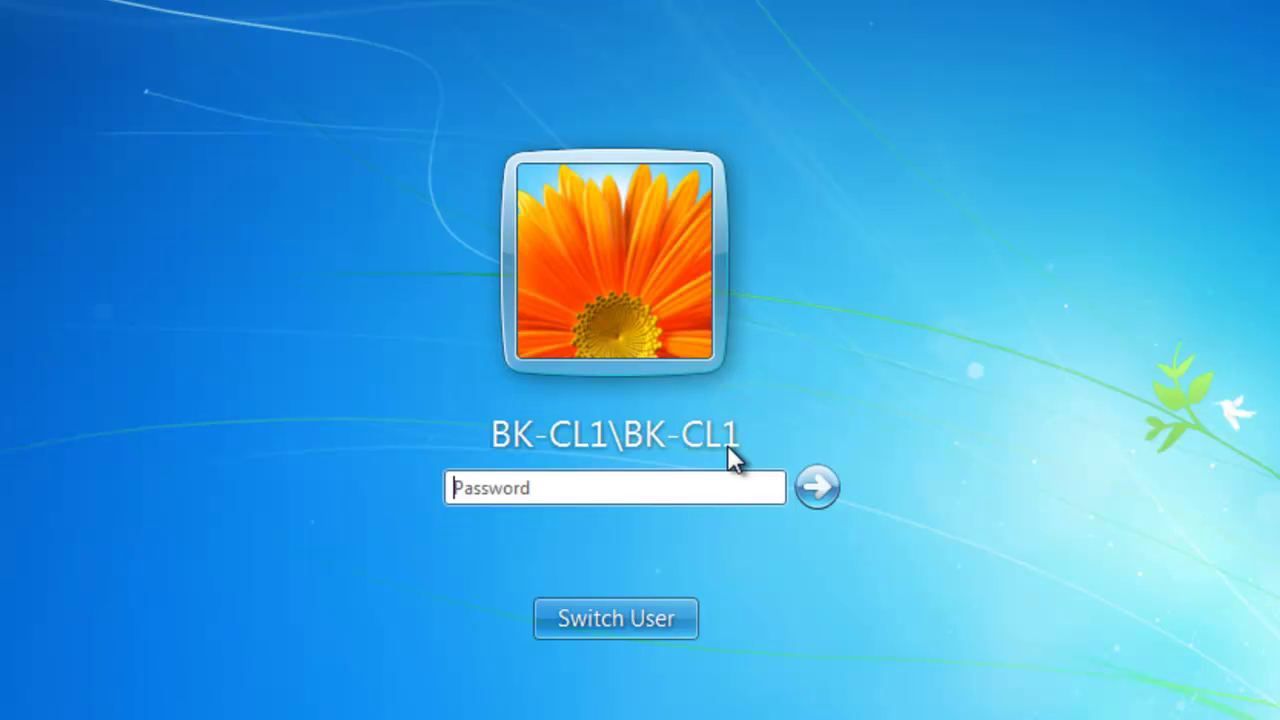
# Step: Log on to BK-CL1 as Other User with contoso\administrator and the domain administrator password
pyautogui.click(626, 624)
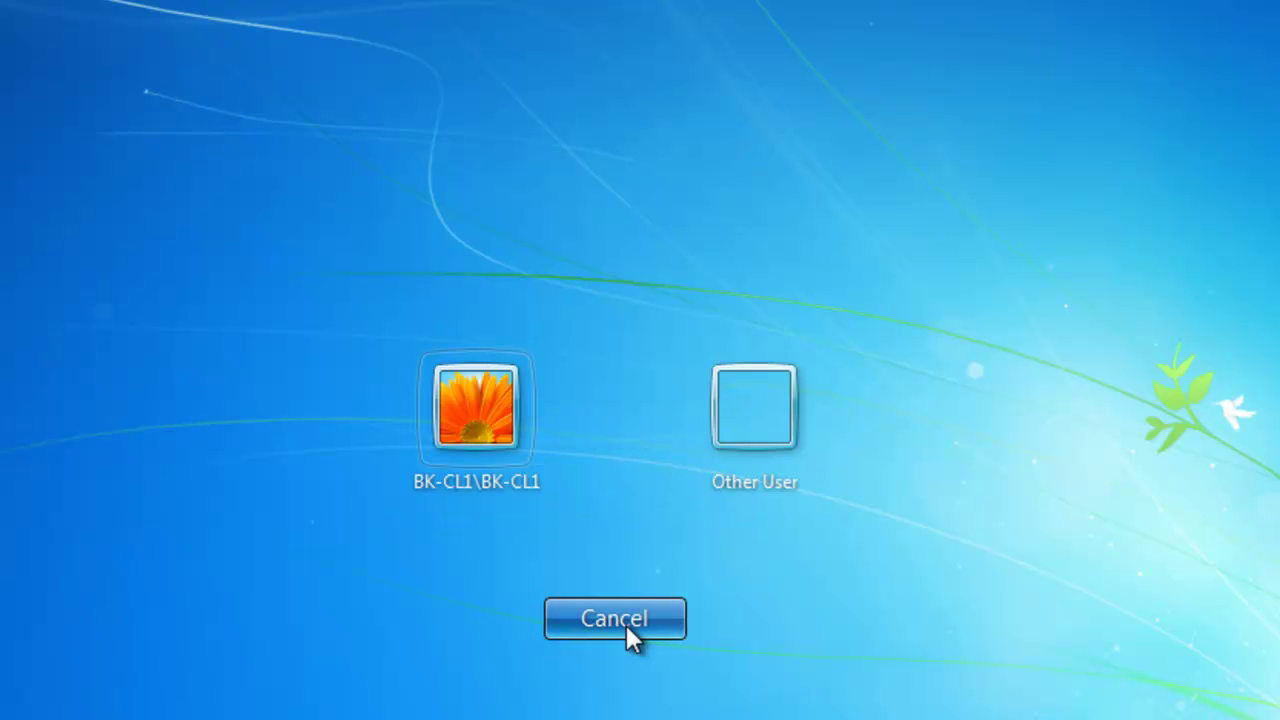
pyautogui.click(765, 410)
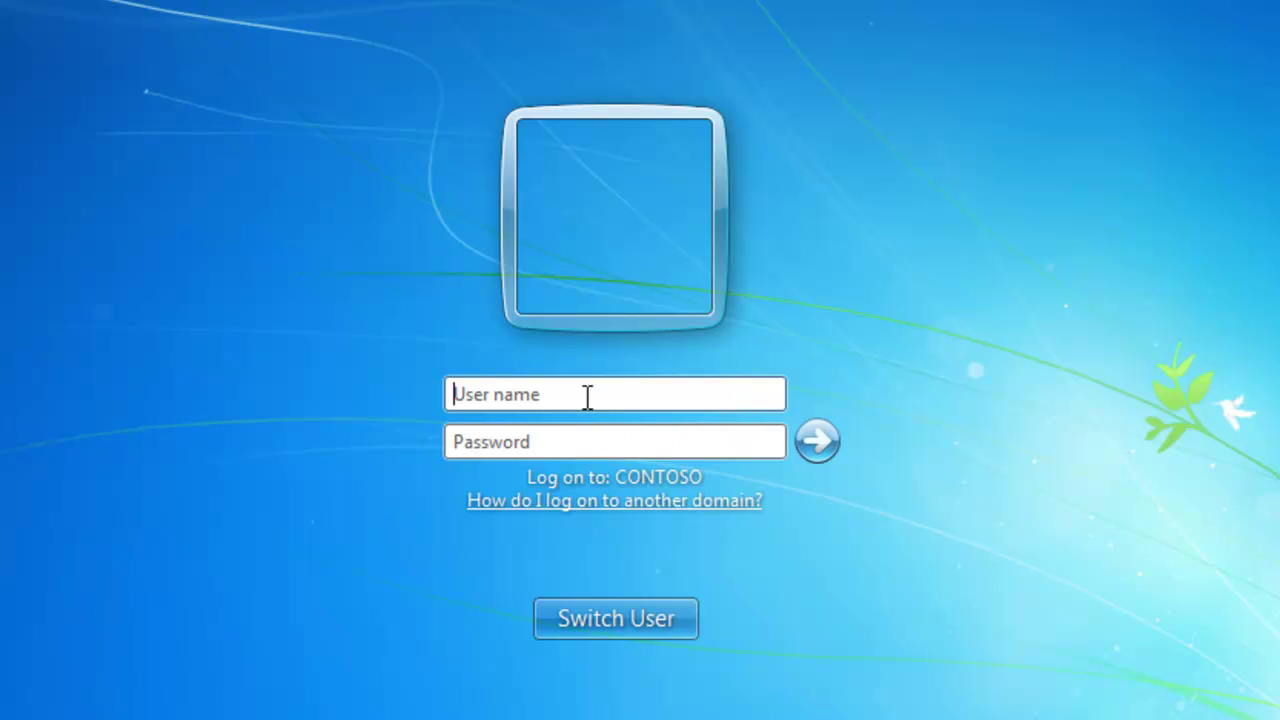
pyautogui.write('contoso')
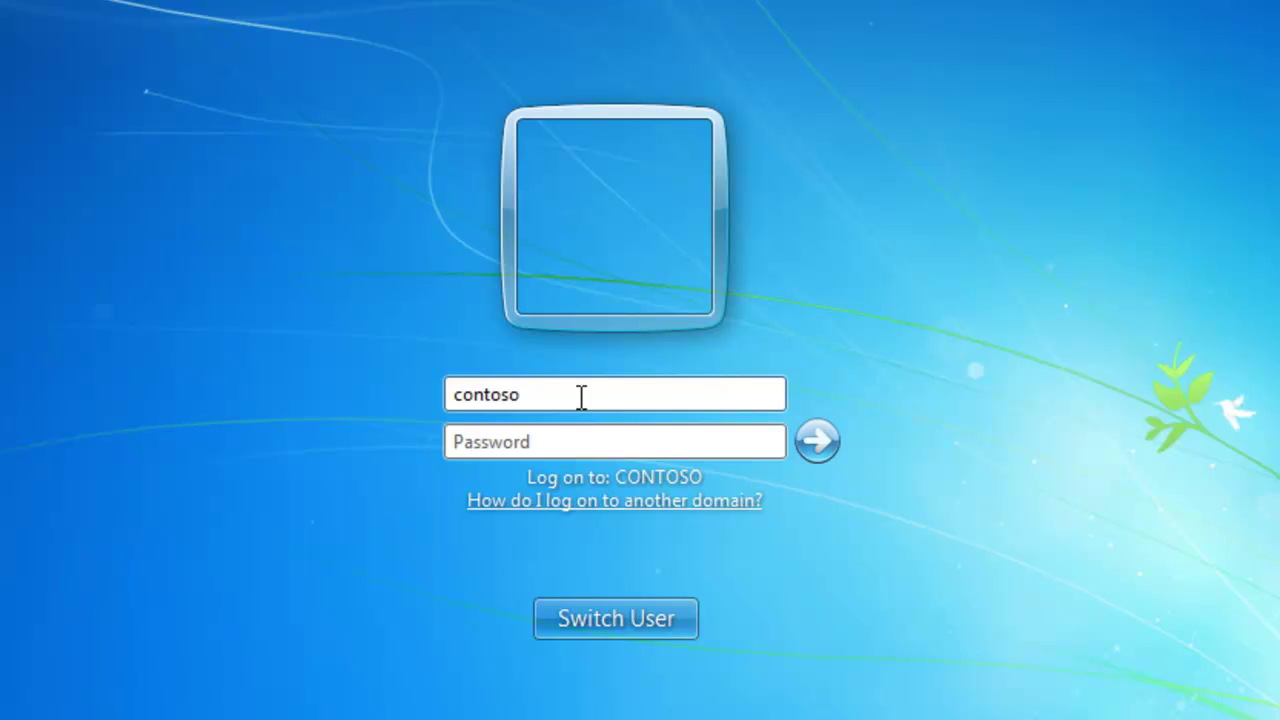
pyautogui.write('\\administrator')
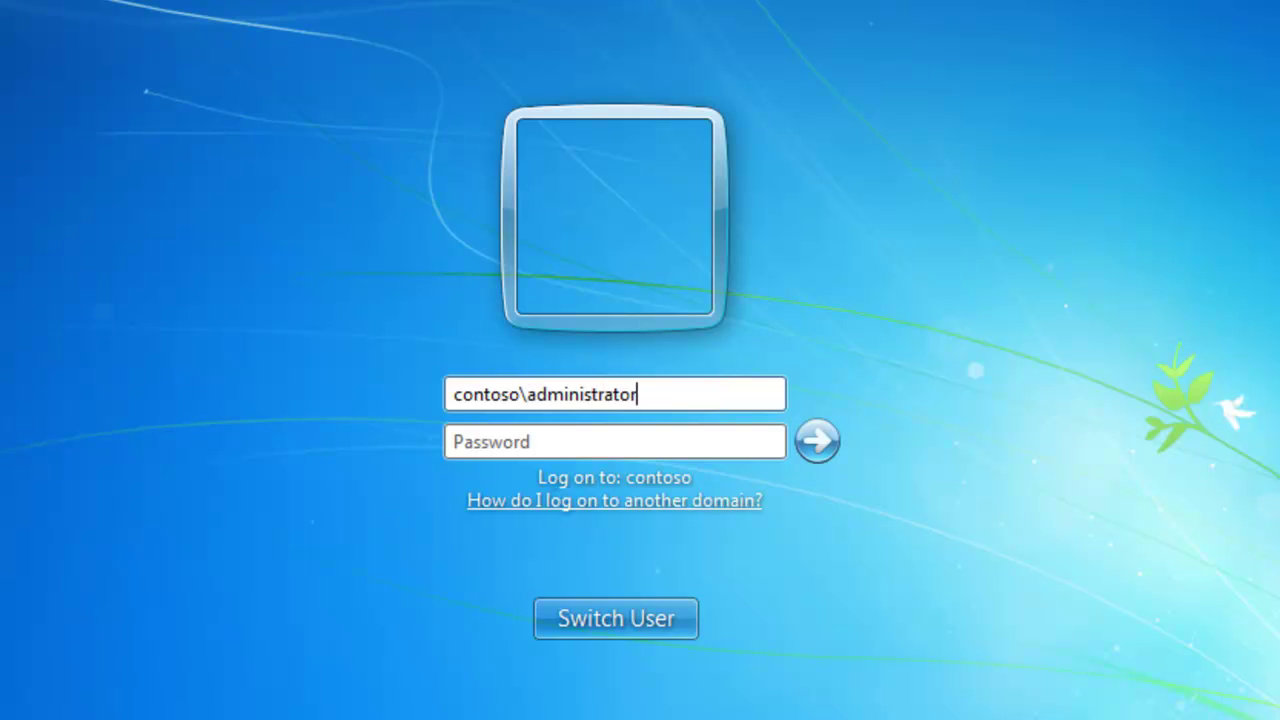
pyautogui.press('Tab')
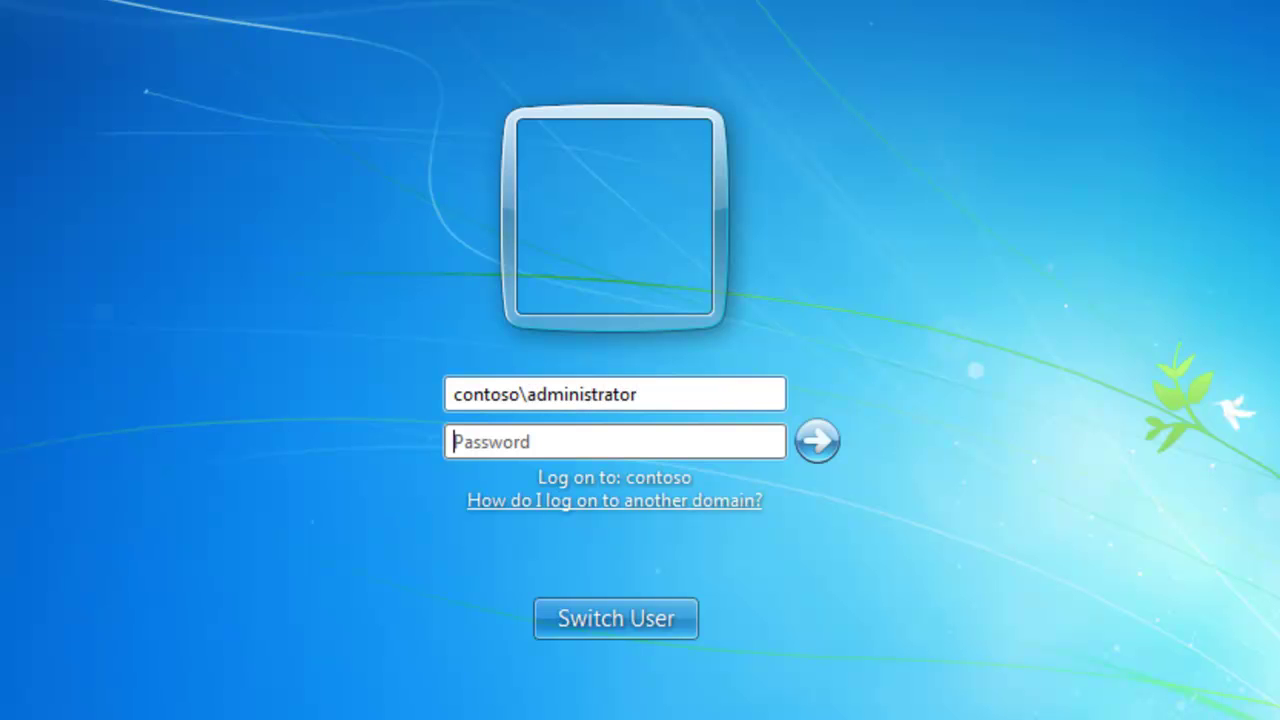
pyautogui.write('P@')
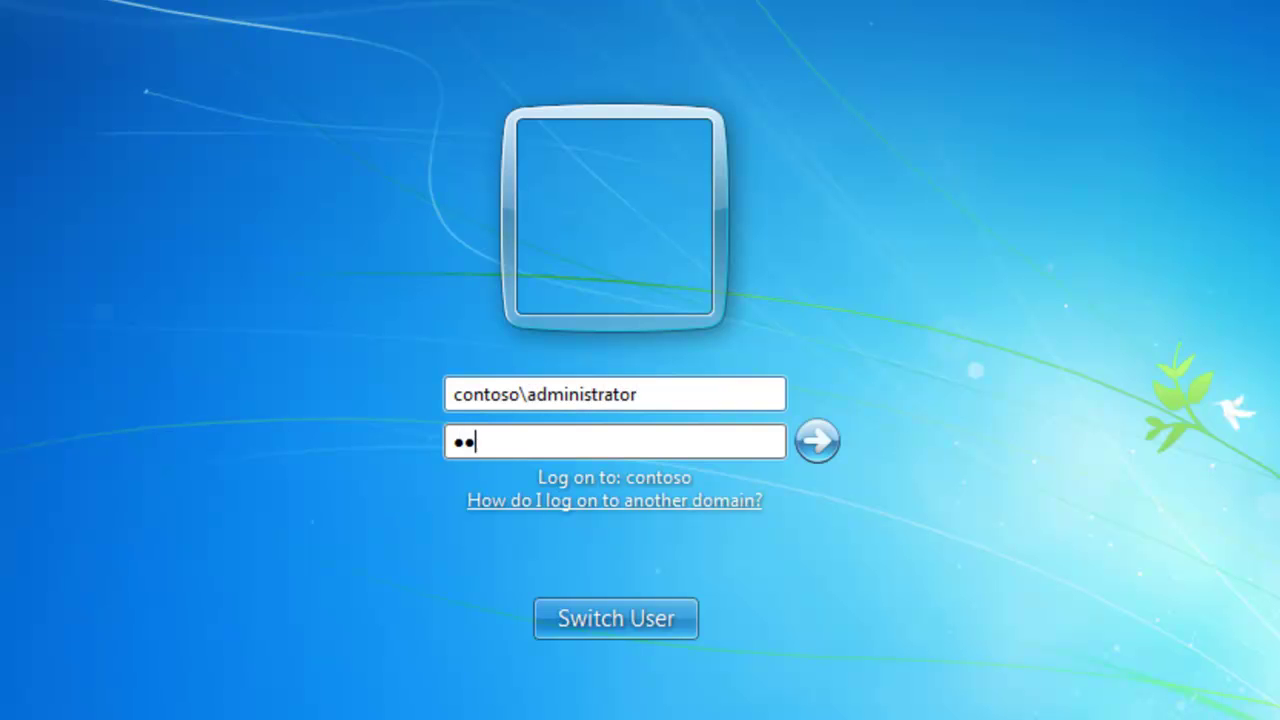
pyautogui.write('ssword')
pyautogui.press('Return')
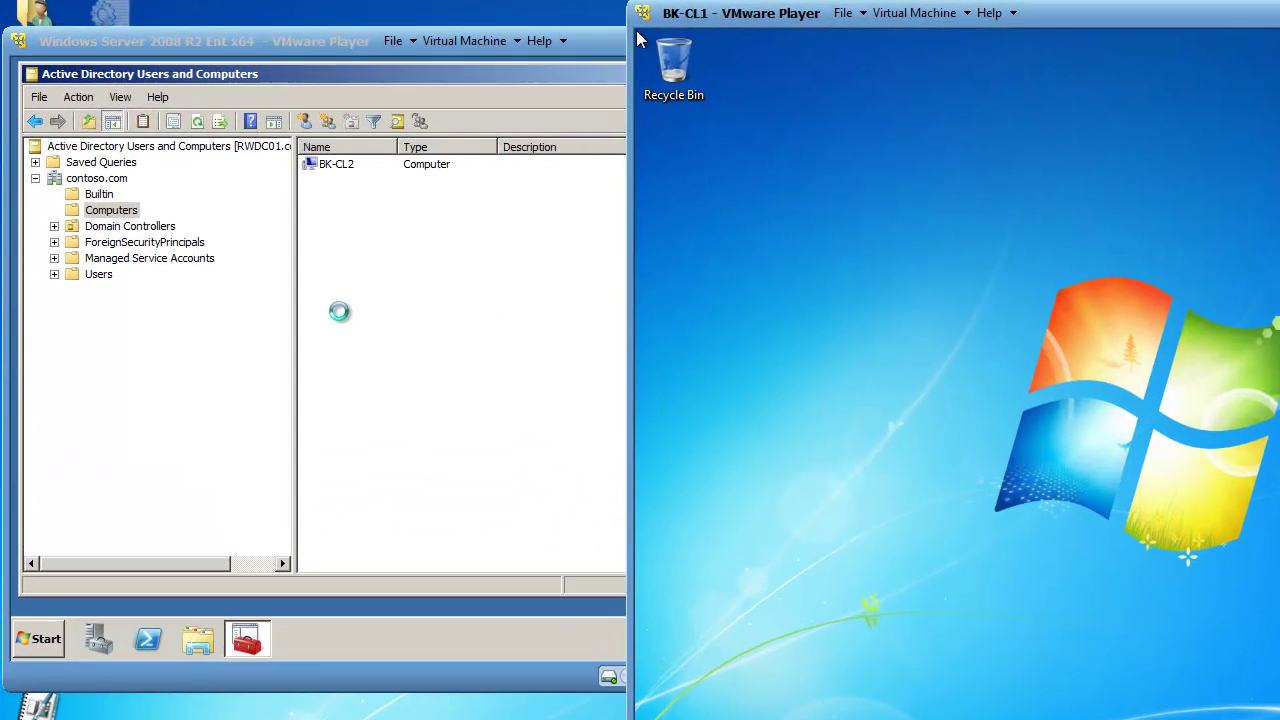
# Step: Refresh the domain controller's Computers container so BK-CL1 appears beside BK-CL2, then return to BK-CL1
pyautogui.click(331, 242)
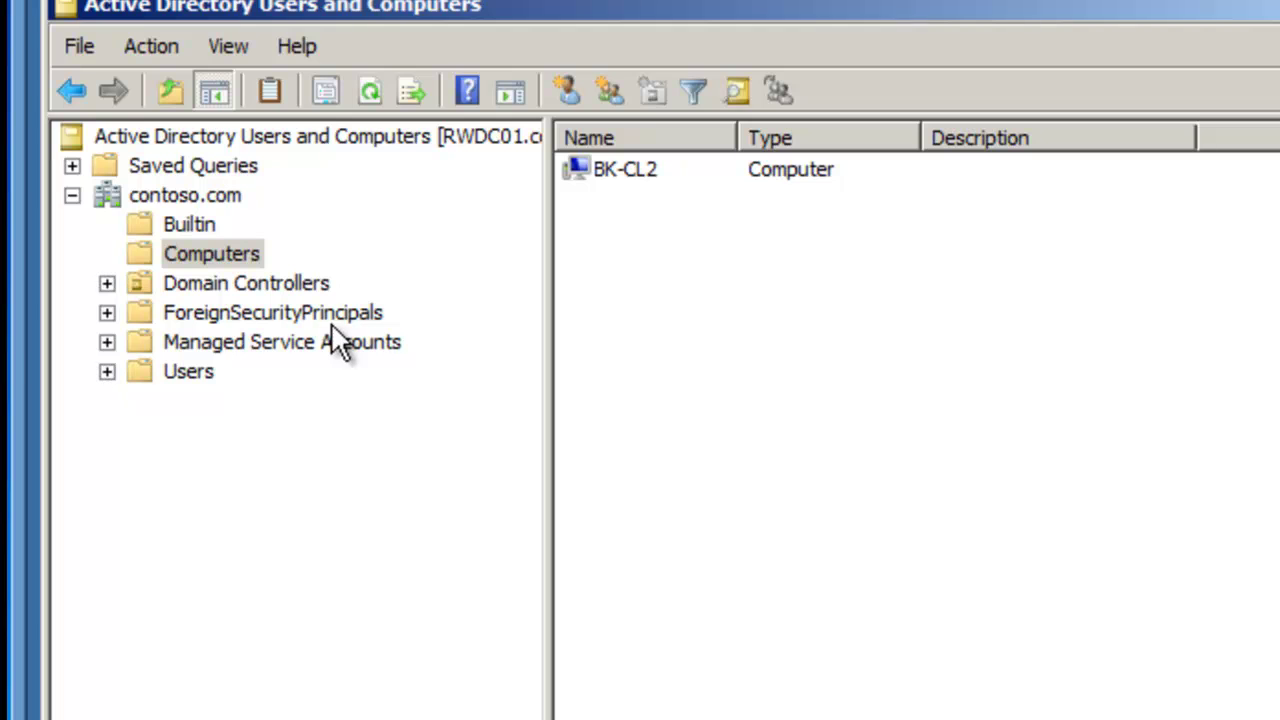
pyautogui.click(232, 262)
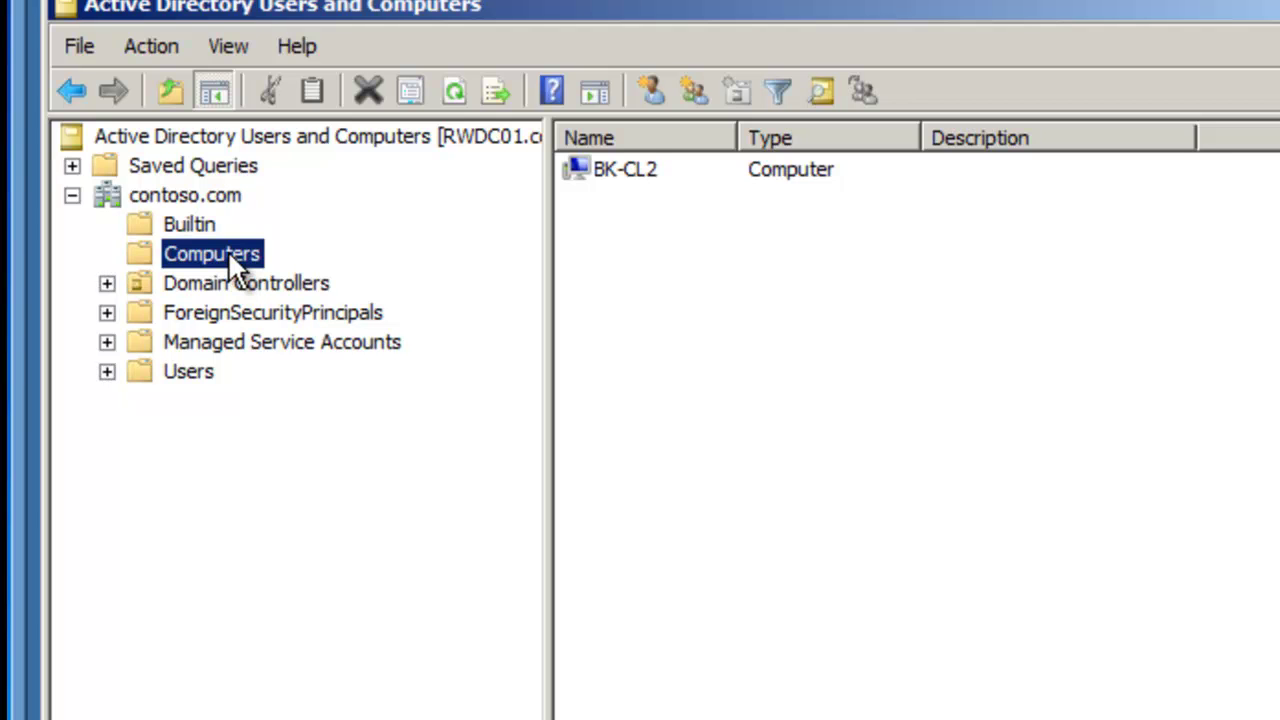
pyautogui.click(455, 92)
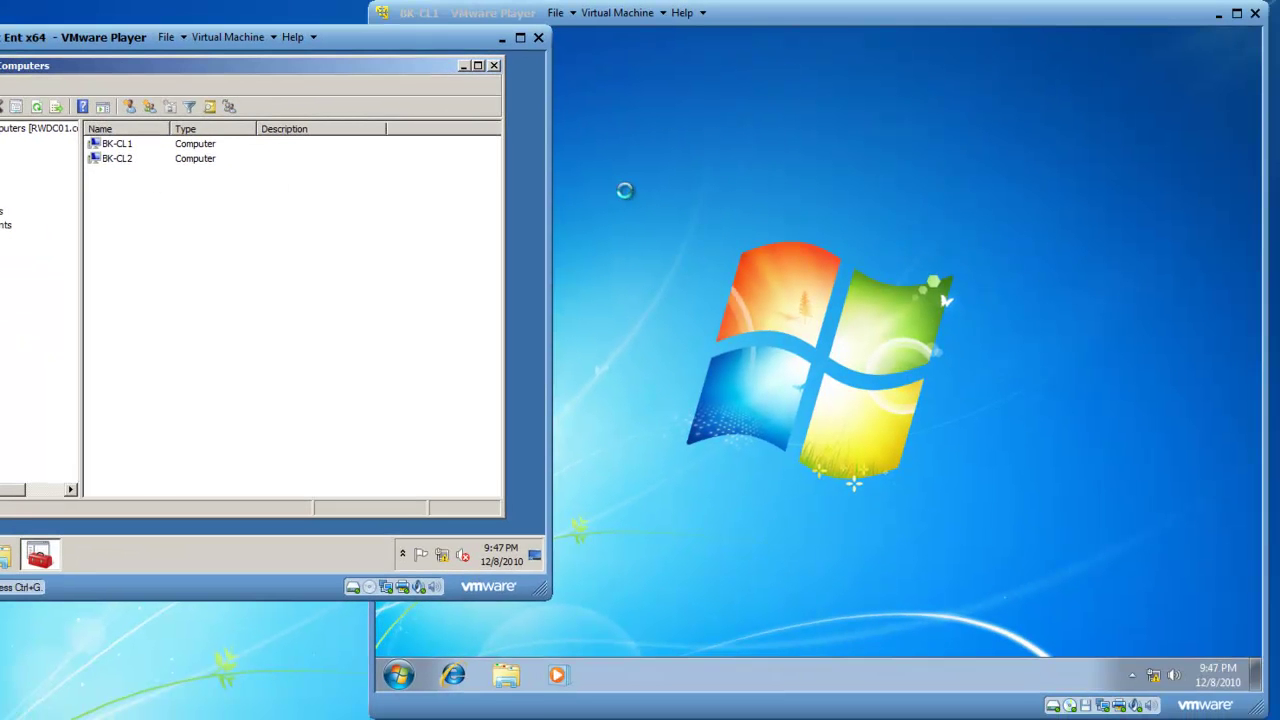
pyautogui.click(626, 194)
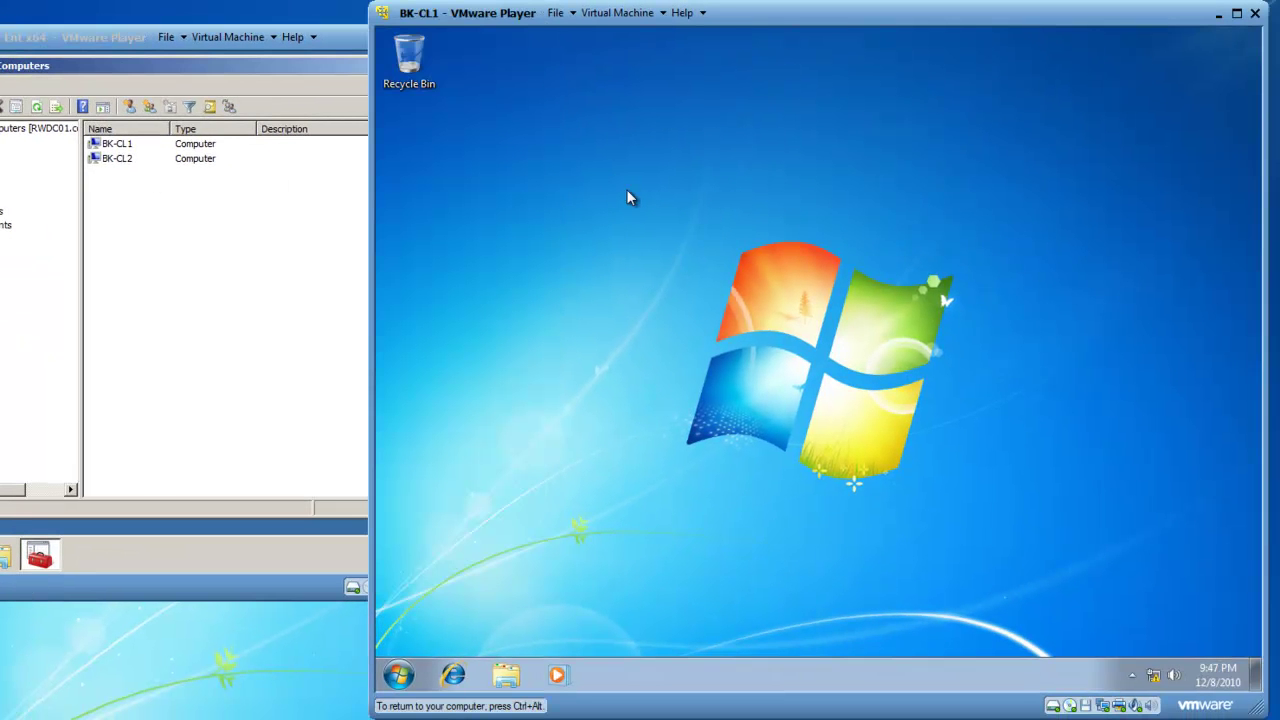
# Step: Open BK-CL1's System page and confirm full name BK-CL1.contoso.com in domain contoso.com
pyautogui.click(399, 676)
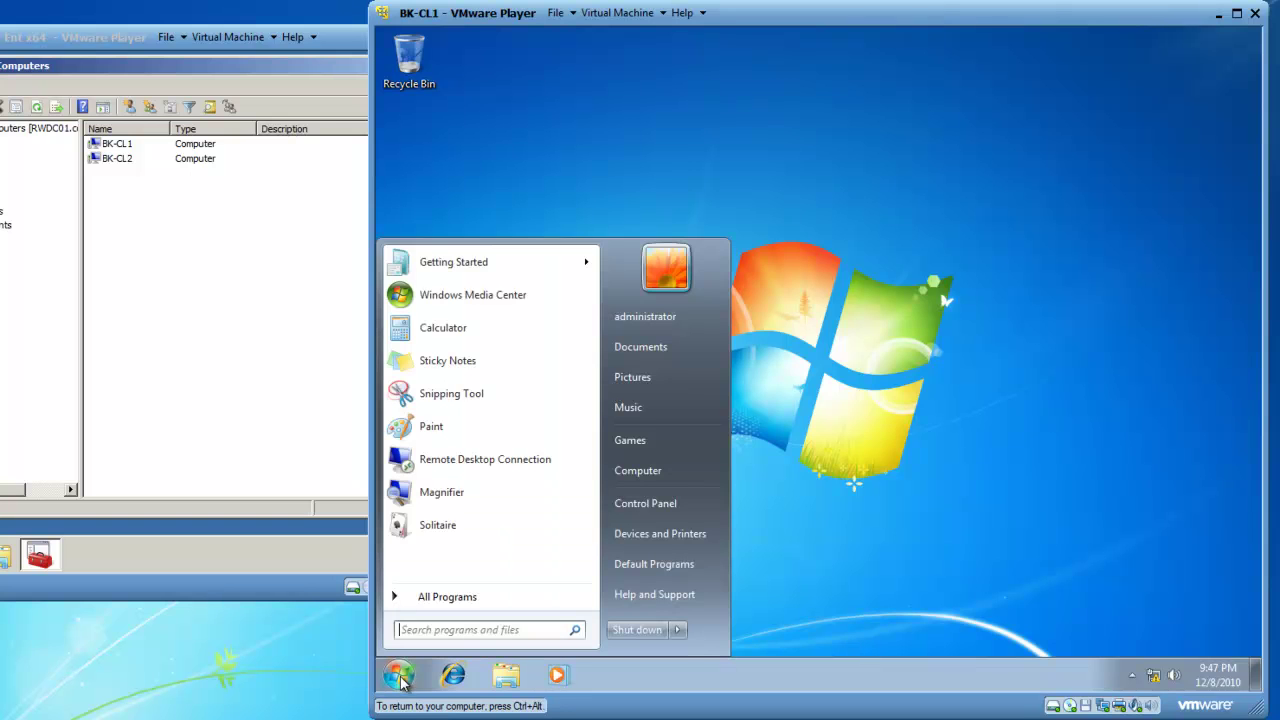
pyautogui.click(648, 504)
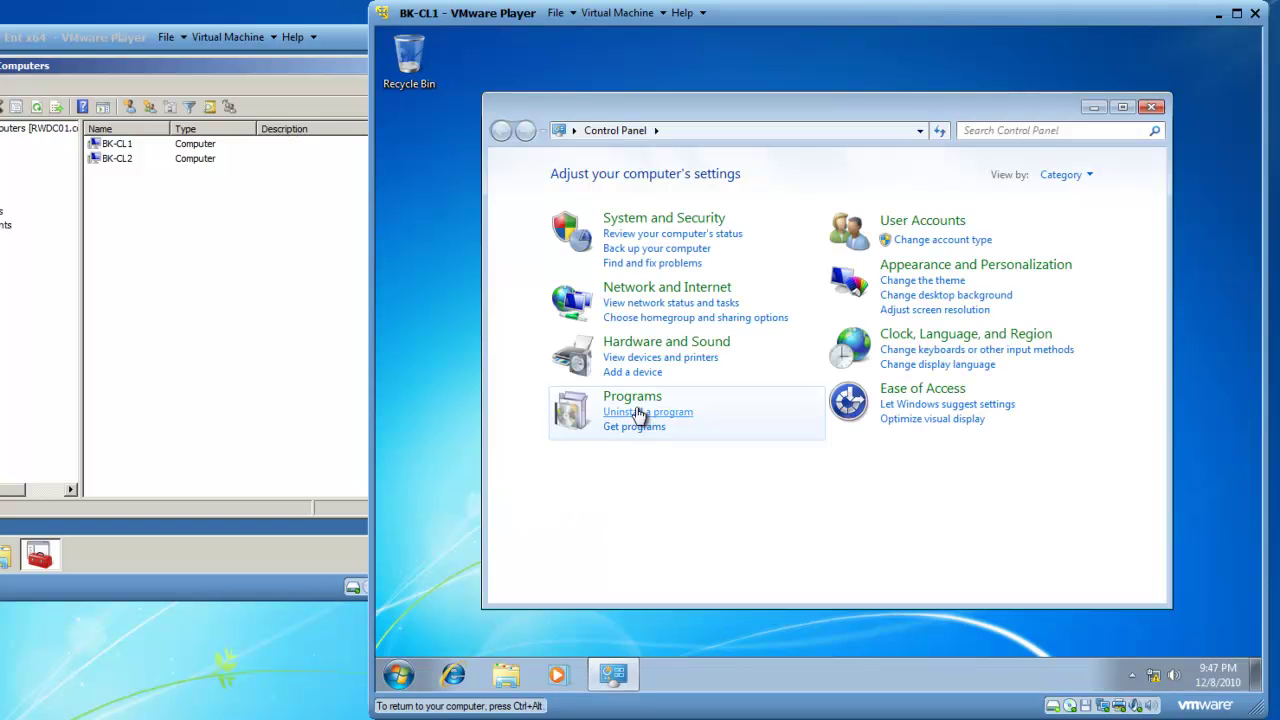
pyautogui.click(645, 226)
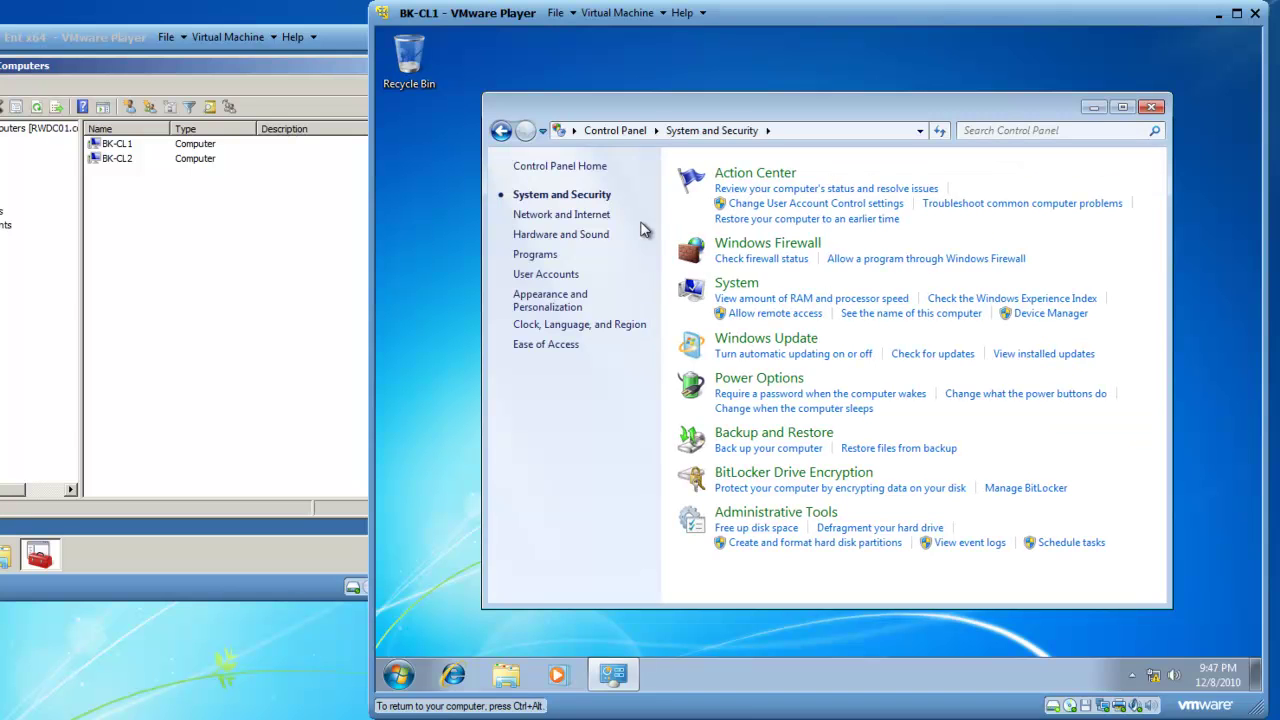
pyautogui.click(726, 287)
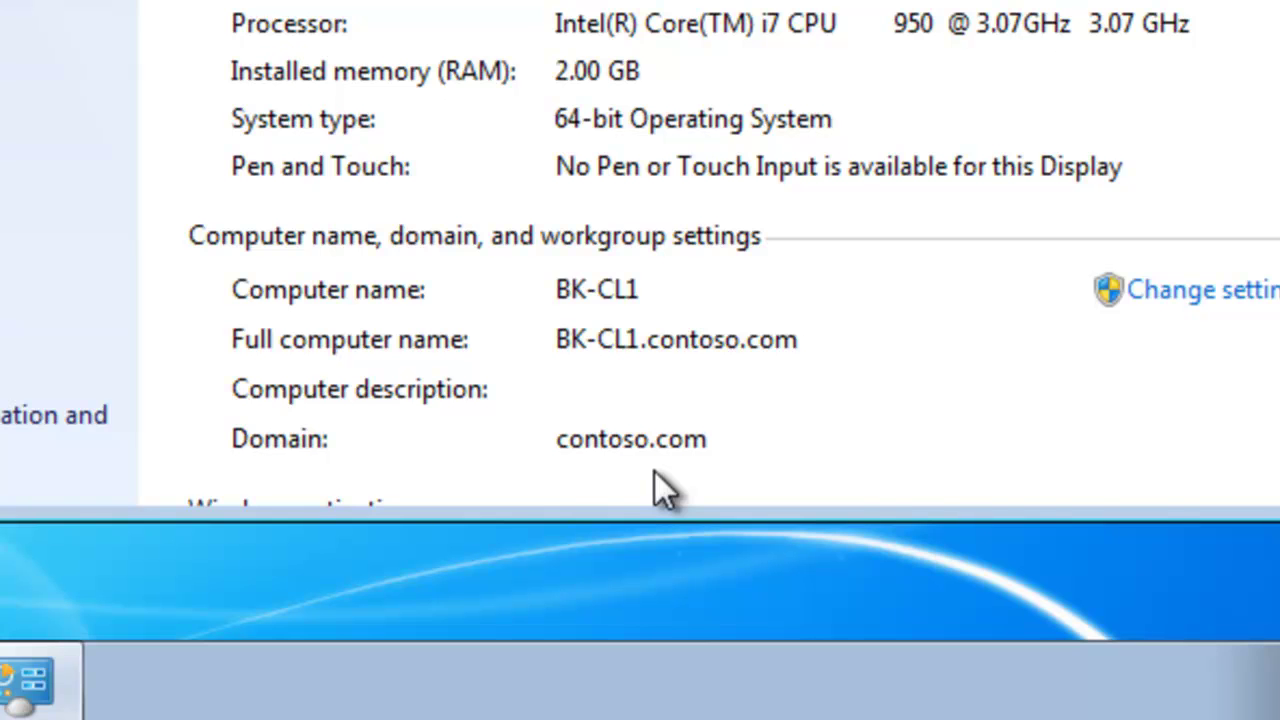
pyautogui.scroll(1, 655, 472)
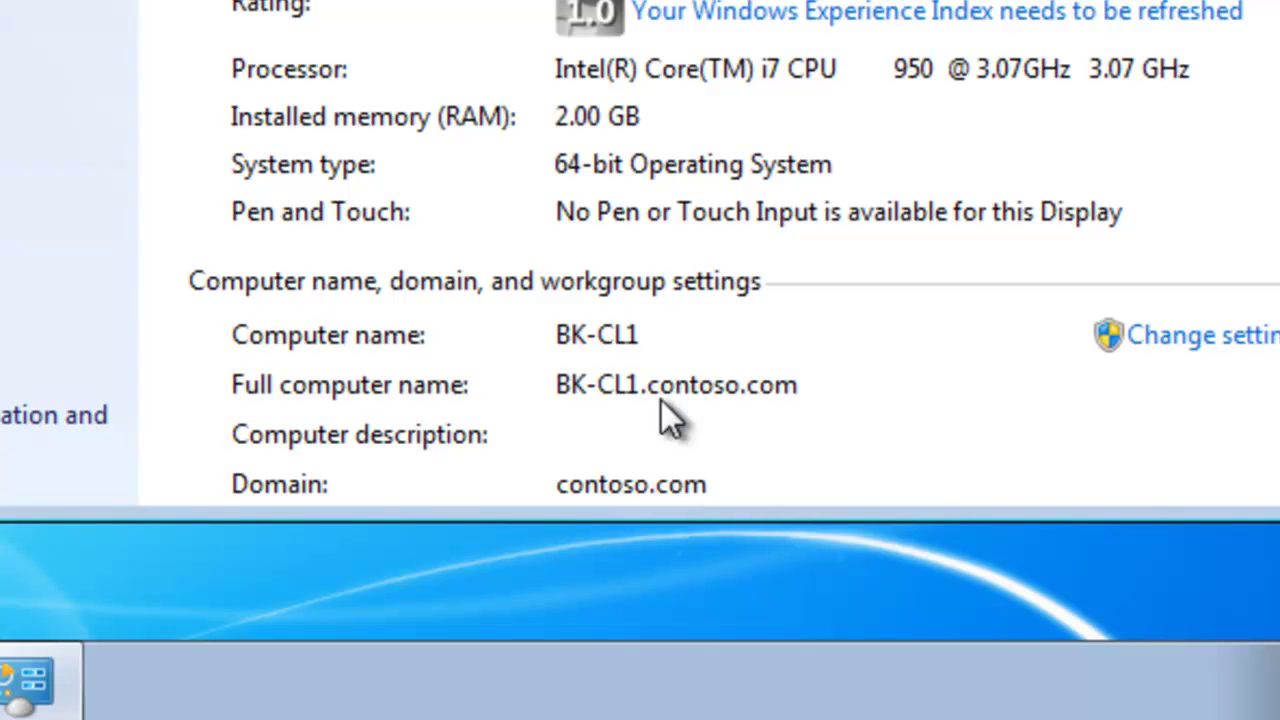